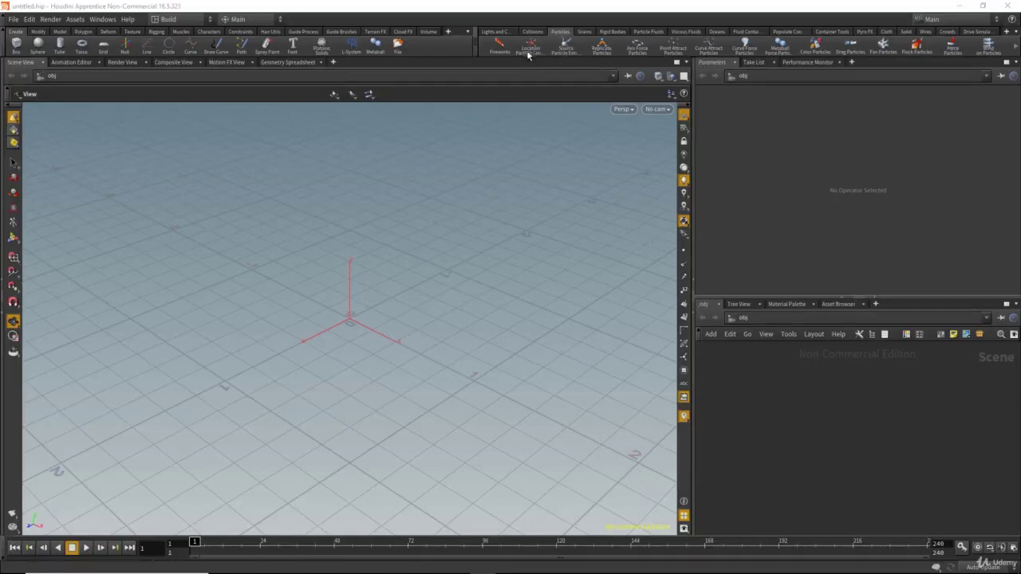
- Create a Location Particle Emitter at the scene origin and return to the obj level
click(527, 50)
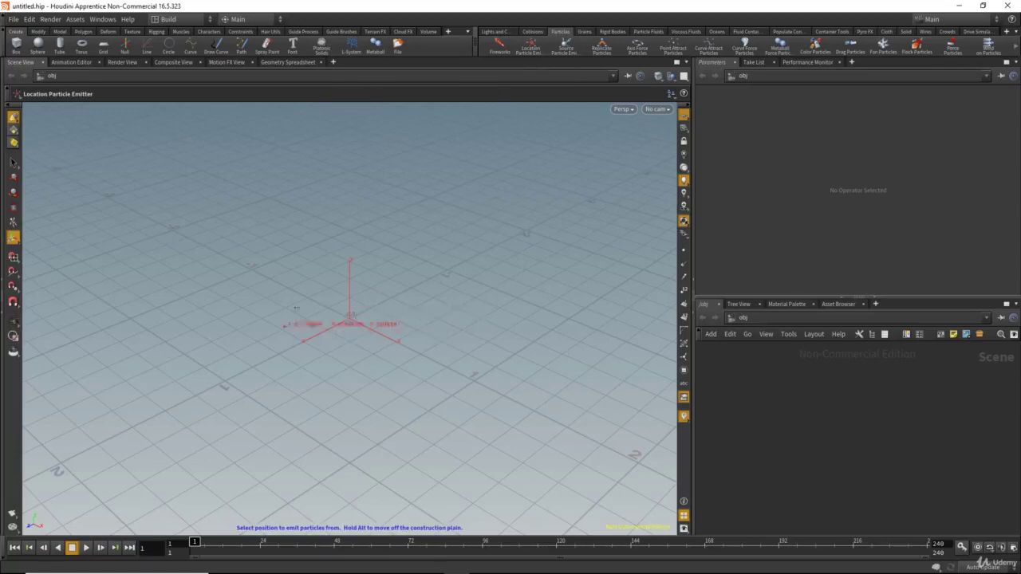
click(349, 315)
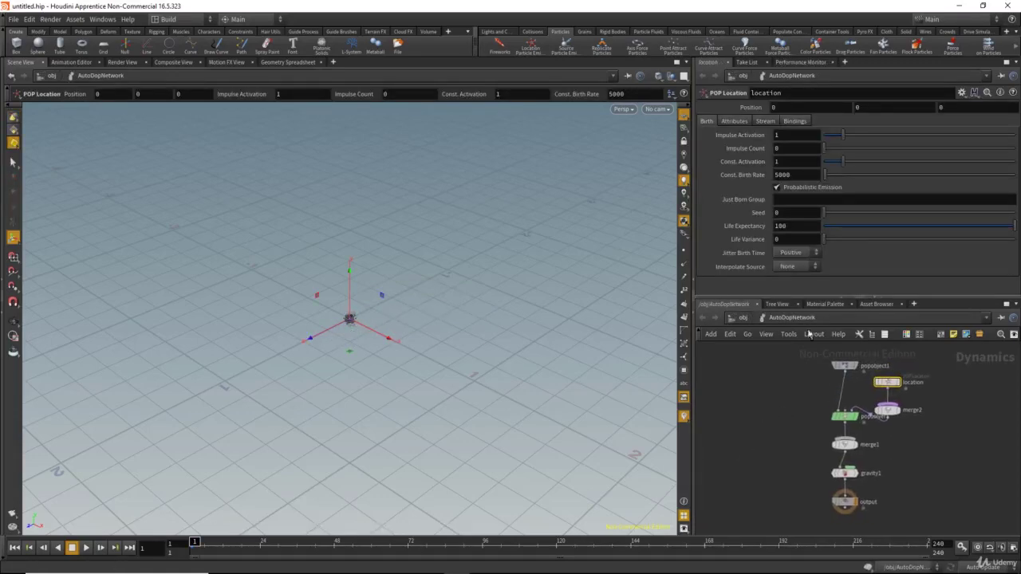
click(741, 319)
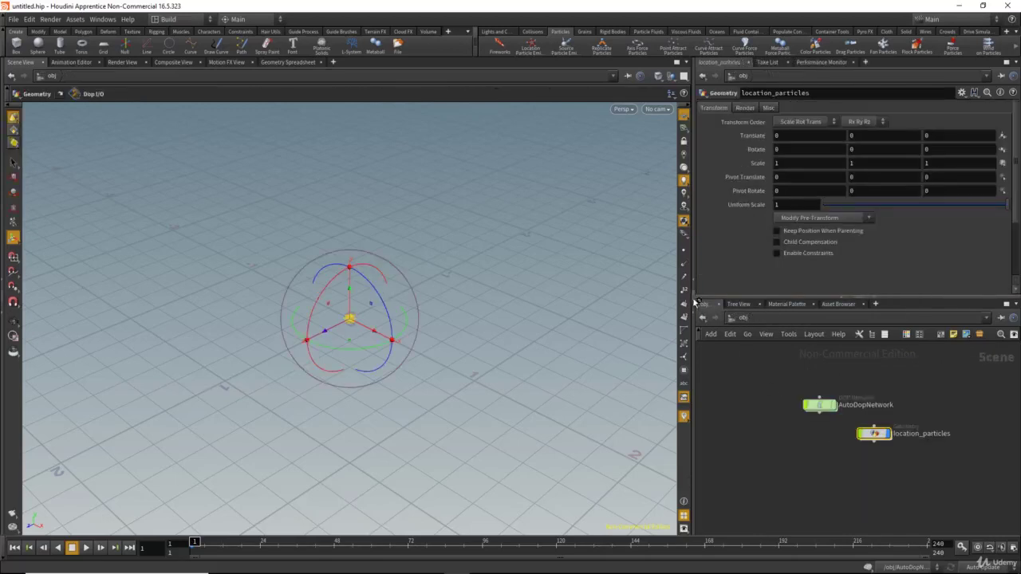
- Widen the network area, align the AutoDopNetwork node above location_particles, and select AutoDopNetwork
drag(692, 302, 530, 302)
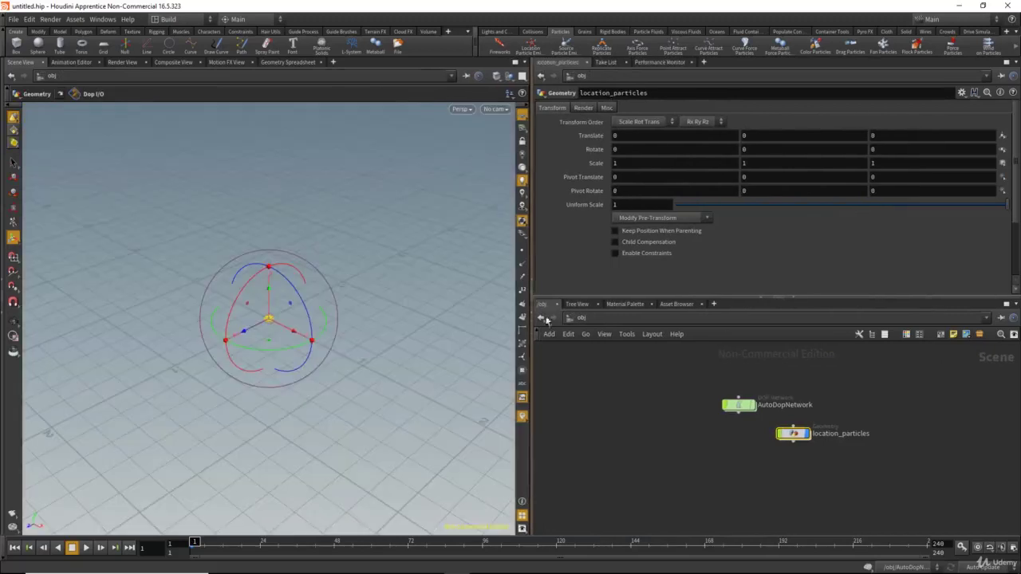
scroll(630, 387, up, 4)
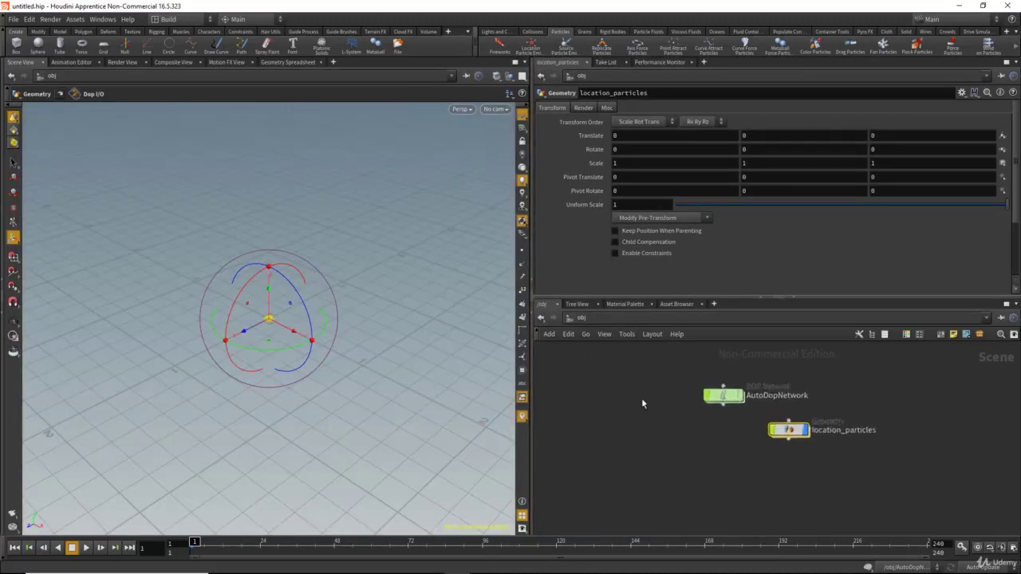
drag(729, 397, 700, 382)
drag(804, 438, 703, 457)
middle_drag(663, 425, 674, 435)
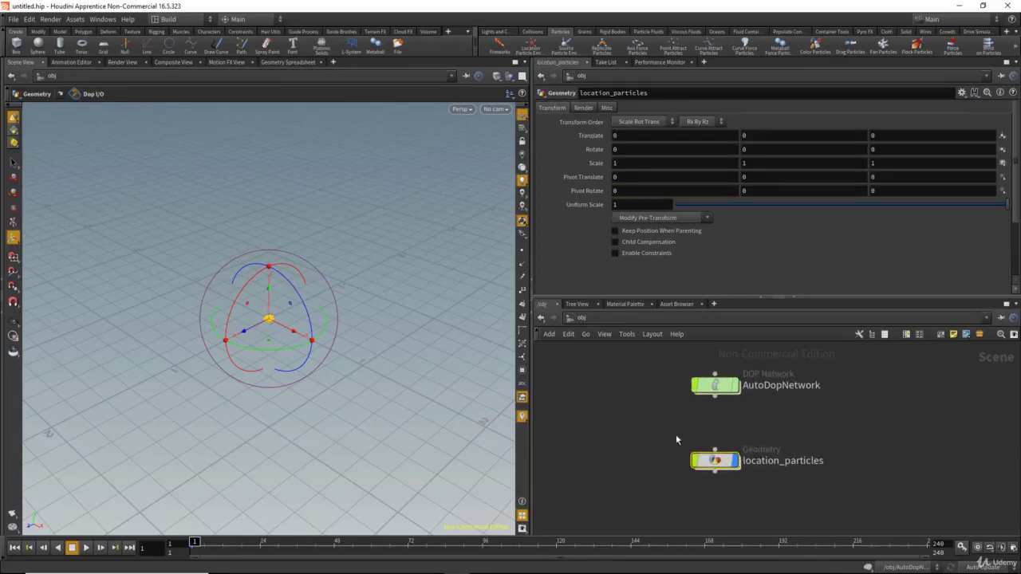
middle_drag(676, 434, 690, 430)
drag(672, 432, 805, 488)
drag(689, 443, 833, 499)
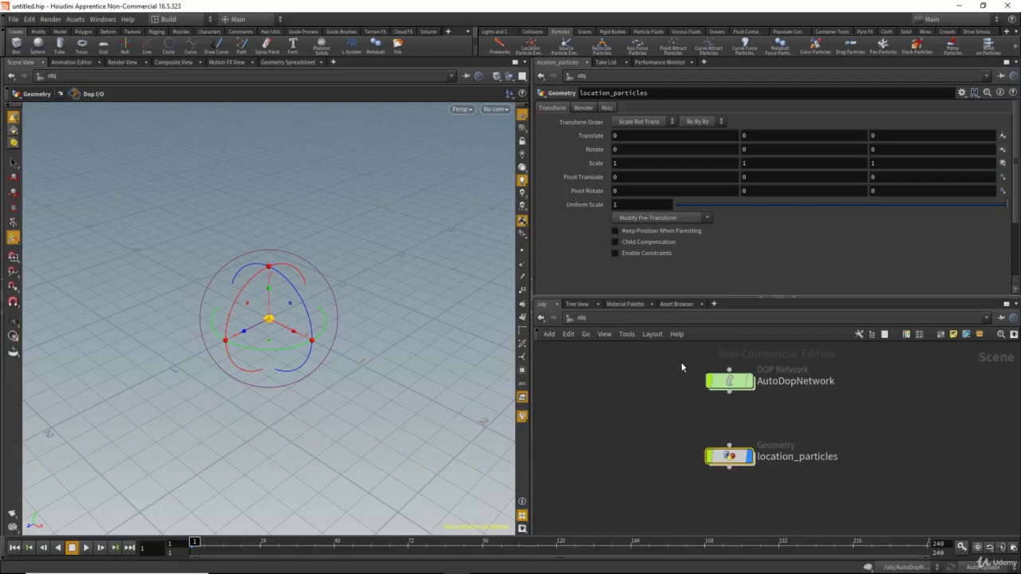
drag(681, 366, 788, 413)
middle_drag(681, 417, 718, 428)
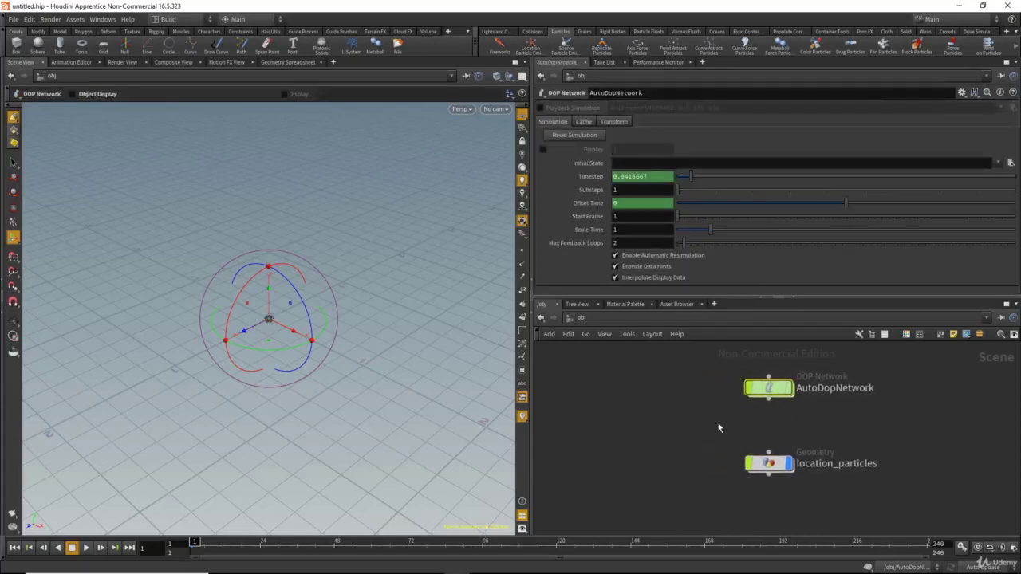
- Play the particle simulation, stop it, and examine the falling particles from a lower angle
click(88, 547)
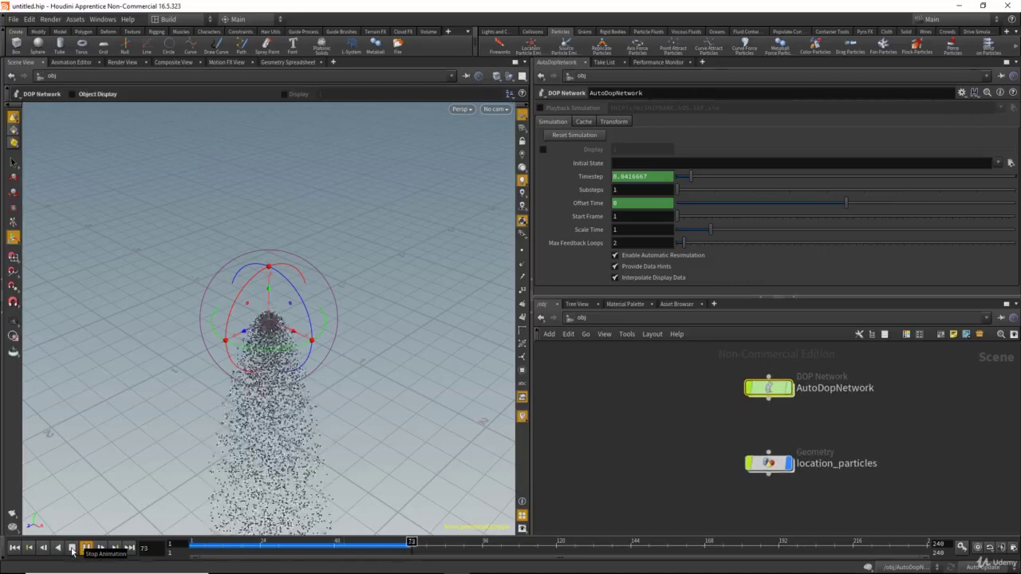
click(71, 549)
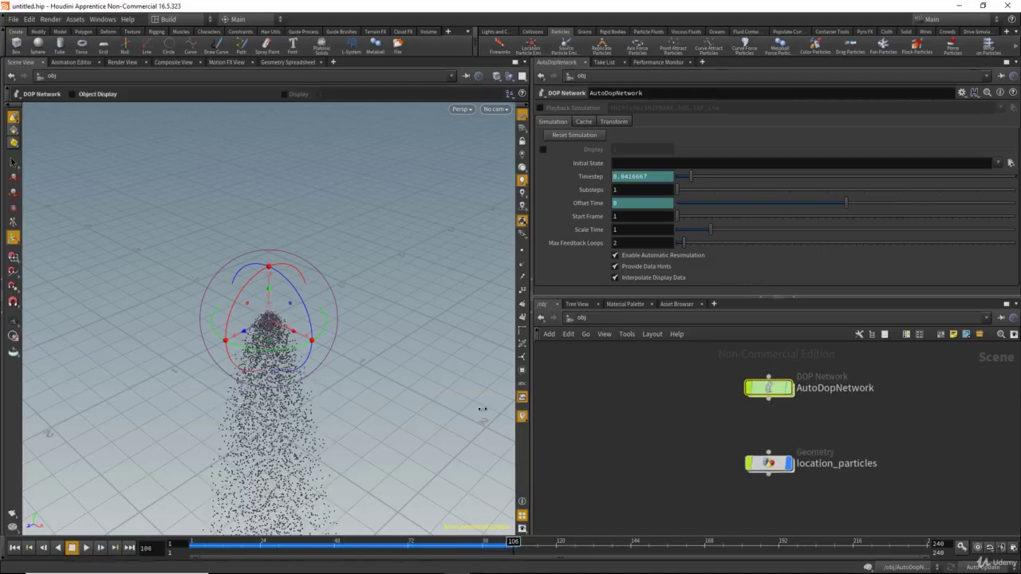
key(Escape)
drag(325, 415, 359, 332)
- Open AutoDopNetwork and move the location and merge2 nodes away from the main chain to separate the branches
double_click(769, 388)
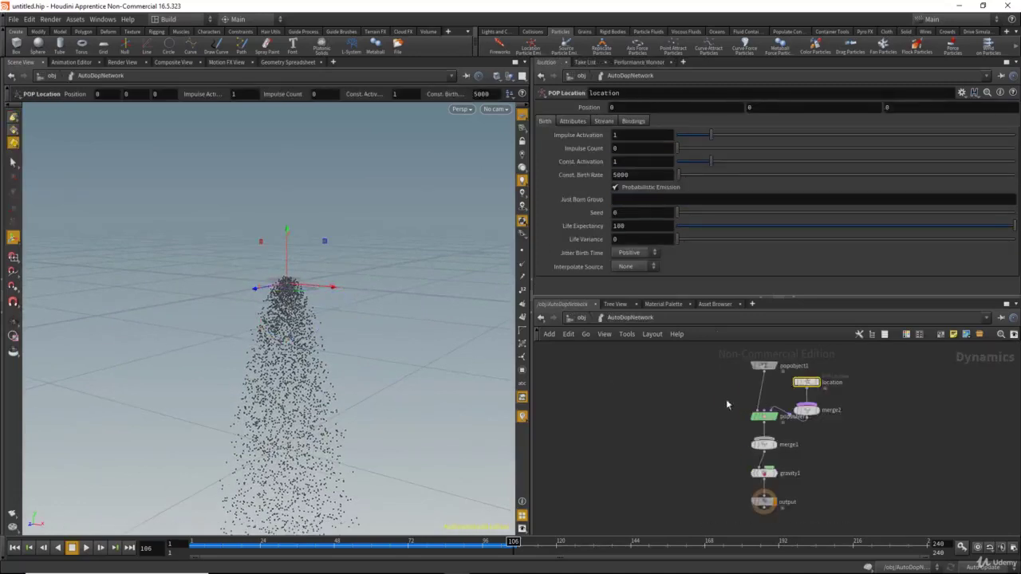
middle_drag(708, 397, 668, 383)
scroll(675, 401, up, 3)
middle_drag(675, 422, 624, 409)
drag(618, 458, 772, 479)
middle_drag(786, 437, 739, 494)
drag(796, 374, 825, 414)
middle_drag(751, 410, 803, 426)
- Move popobject1 aside from popsolver1 and raise popsolver1 further above merge1, showing each node's parameters
click(697, 391)
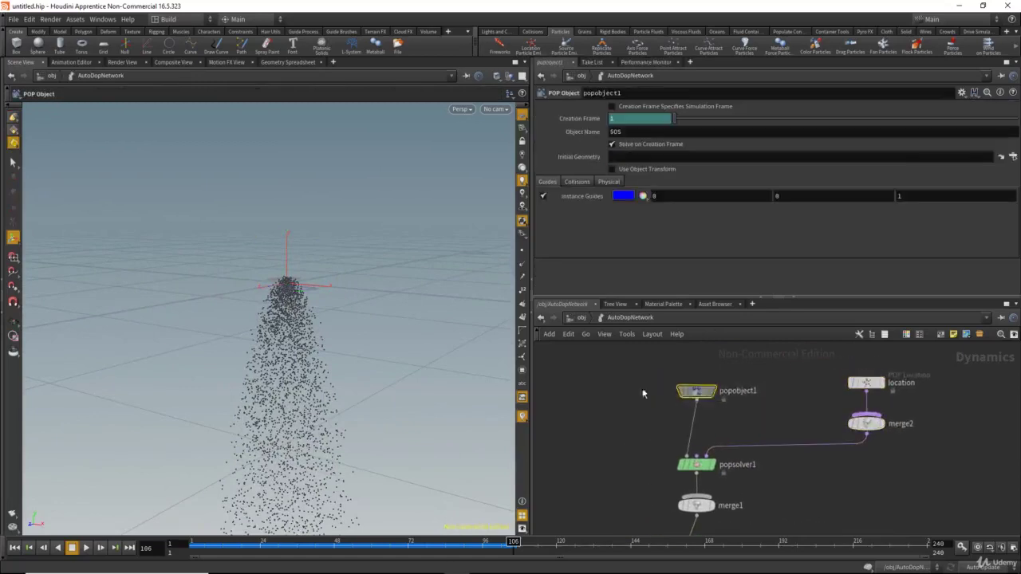
drag(643, 393, 588, 376)
middle_drag(601, 443, 585, 410)
drag(583, 410, 696, 402)
middle_drag(640, 446, 595, 461)
middle_drag(714, 508, 756, 456)
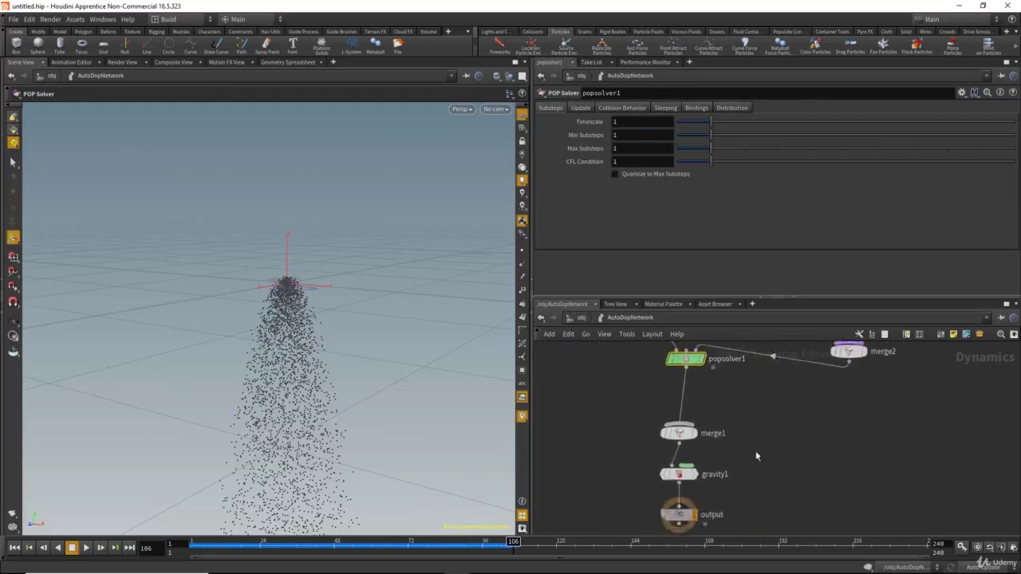
- Bypass the gravity1 node below merge1
scroll(756, 456, up, 3)
click(650, 467)
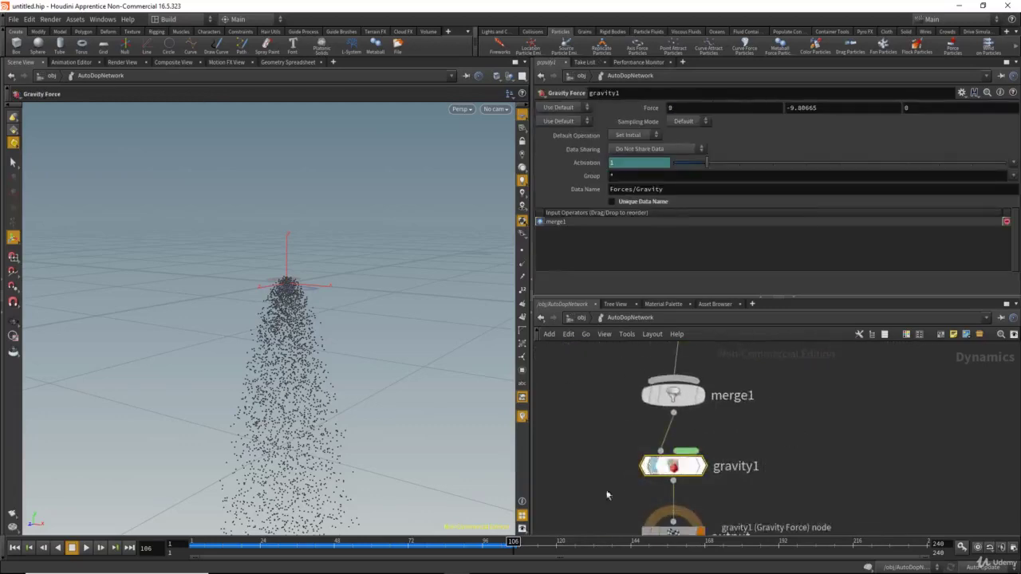
click(646, 467)
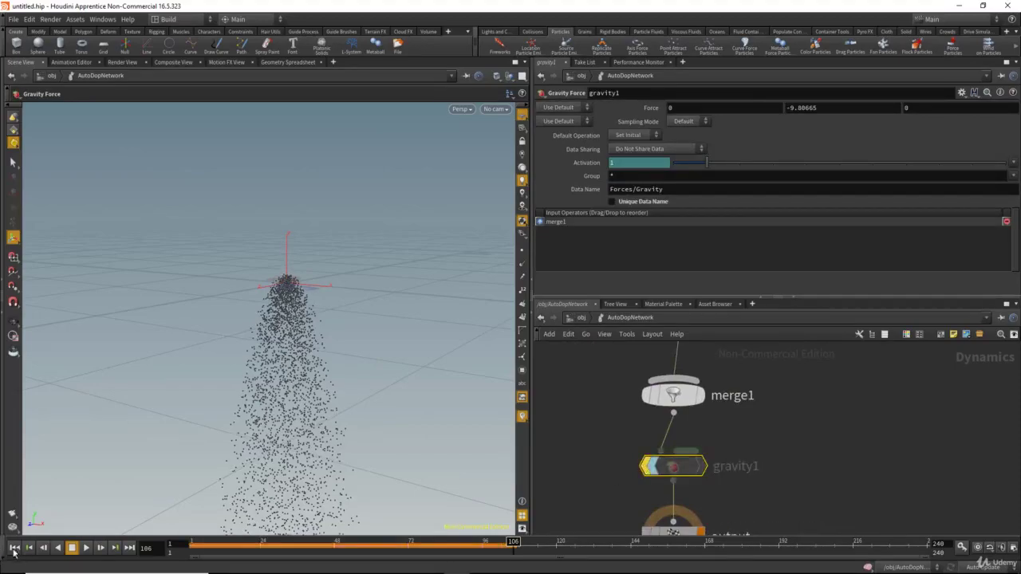
- Replay the simulation from the first frame without gravity, examine the particle spread from several angles, and stop playback
click(13, 547)
click(86, 547)
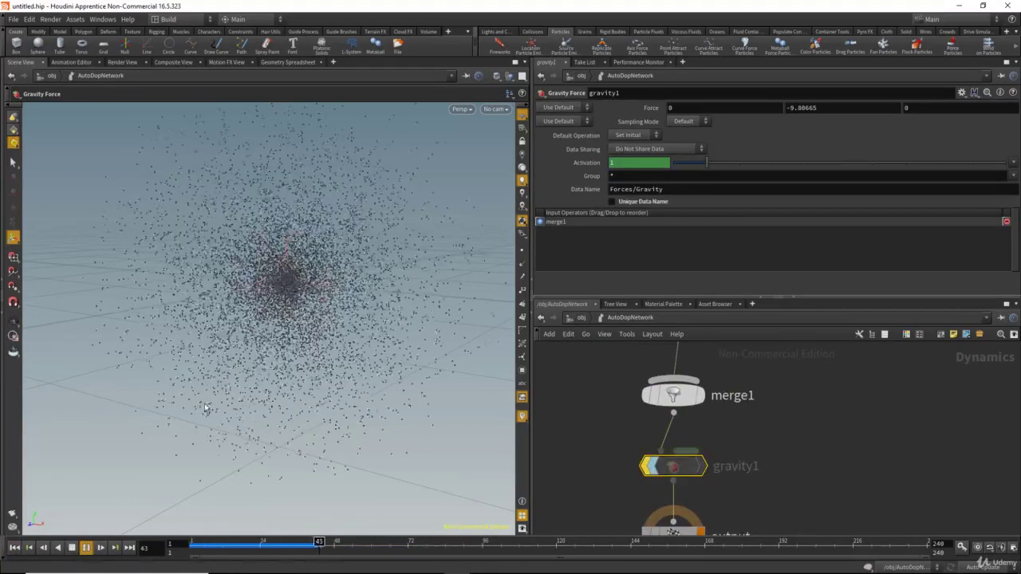
alt+drag(301, 267, 276, 352)
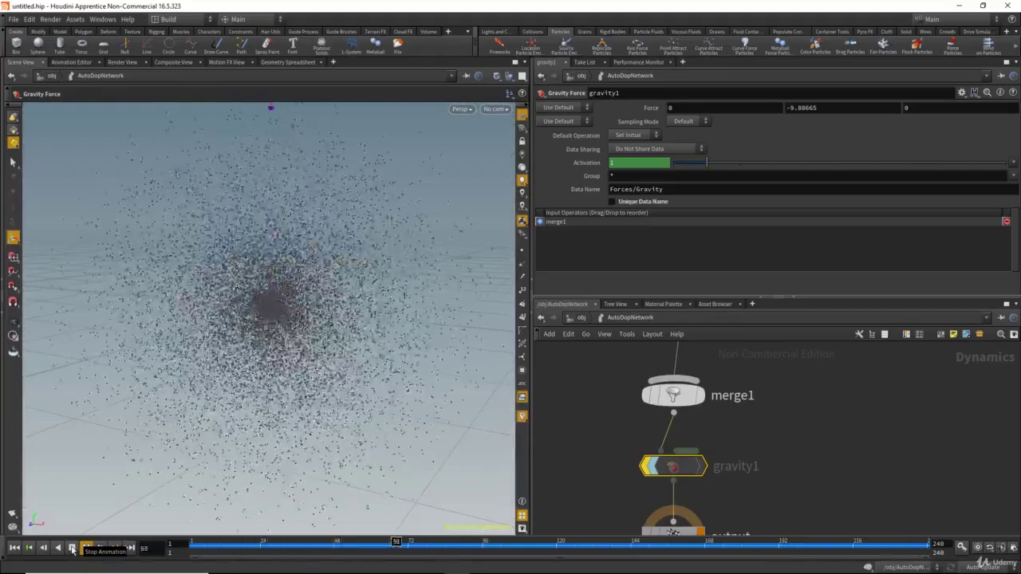
alt+drag(307, 273, 265, 291)
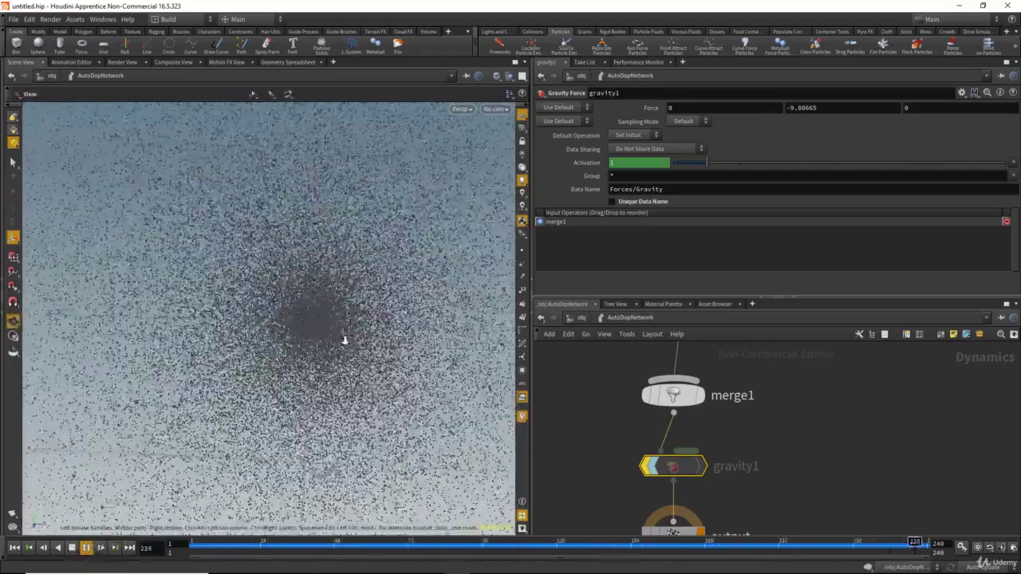
click(71, 547)
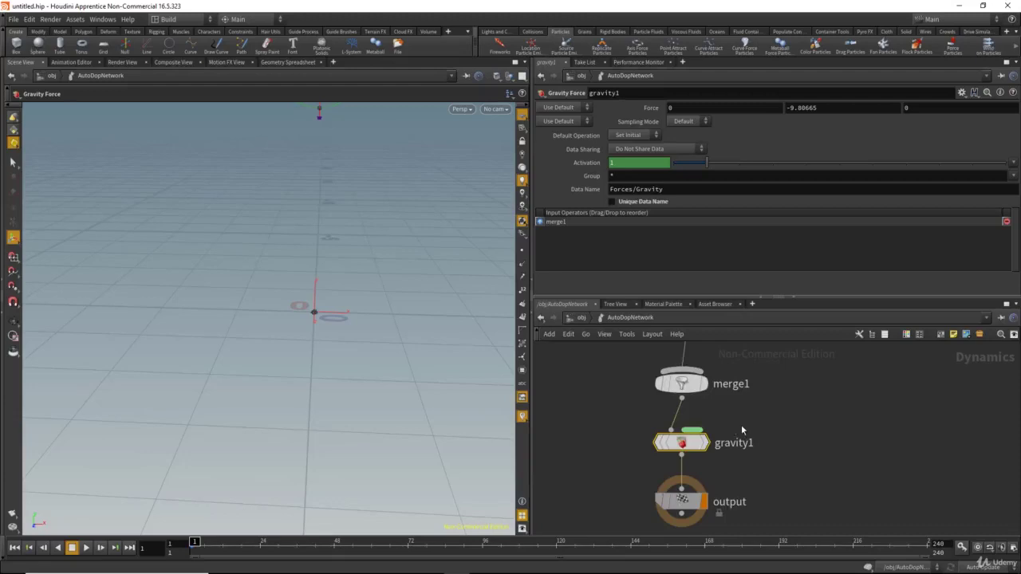
- Detach gravity1 from between merge1 and output, place it near popsolver1, and reposition location and merge2 together
scroll(745, 421, down, 2)
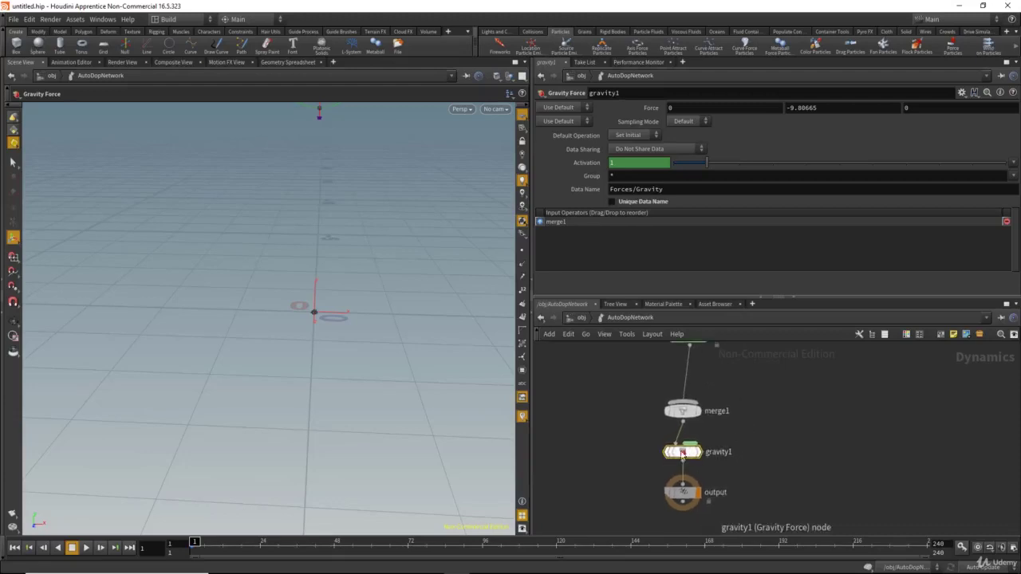
drag(683, 454, 783, 385)
middle_drag(732, 383, 689, 479)
drag(888, 441, 786, 376)
drag(810, 432, 824, 386)
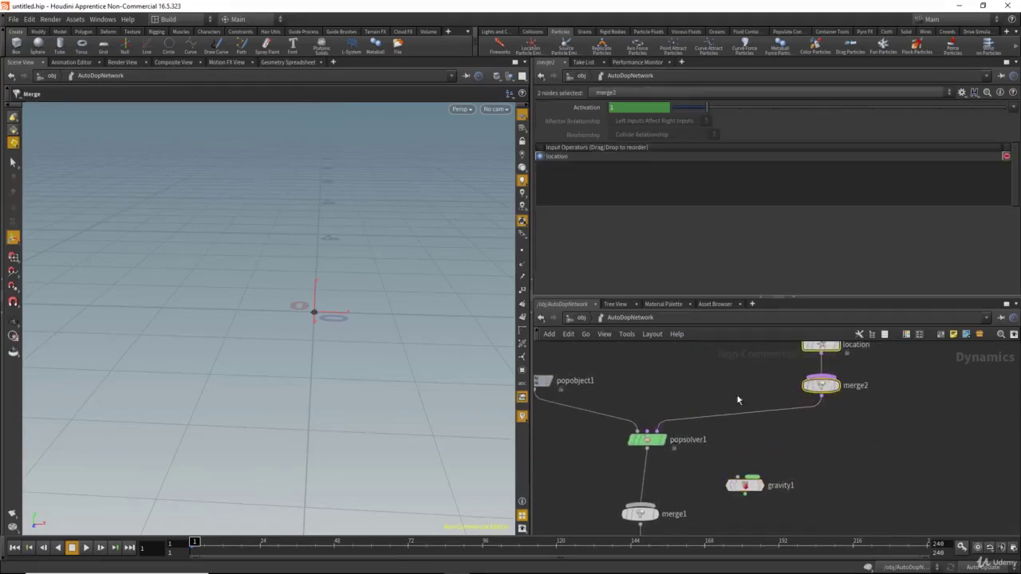
- Try inserting gravity1 on the wire between merge2 and popsolver1, and pull it back out
drag(750, 496, 748, 434)
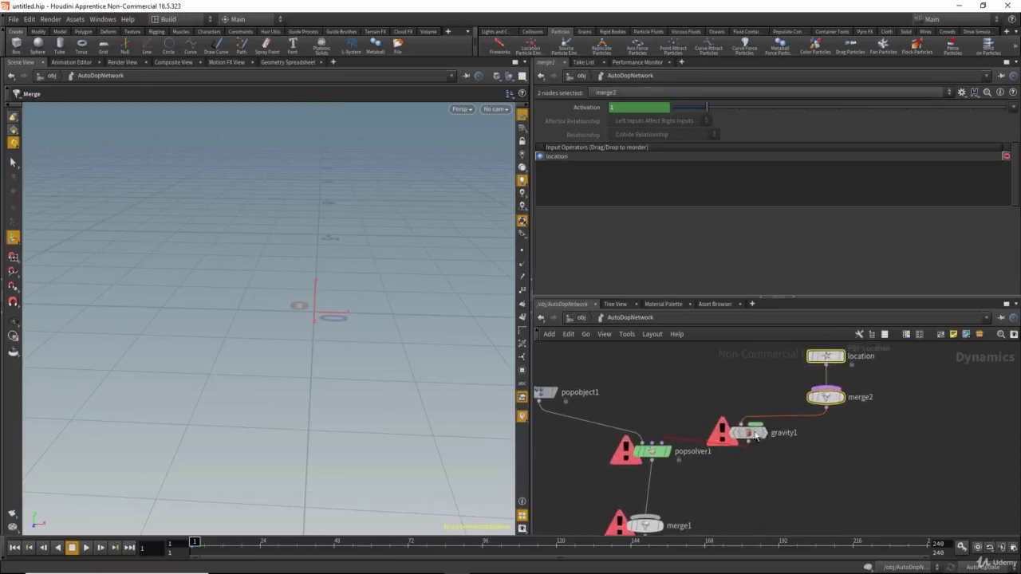
drag(727, 448, 797, 441)
scroll(793, 438, up, 3)
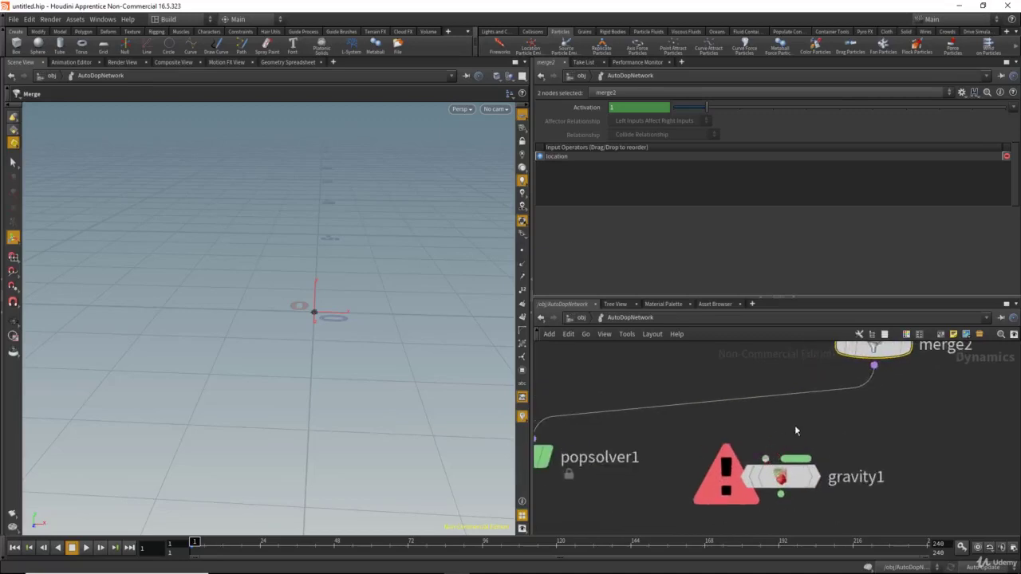
scroll(795, 427, down, 5)
scroll(742, 435, up, 2)
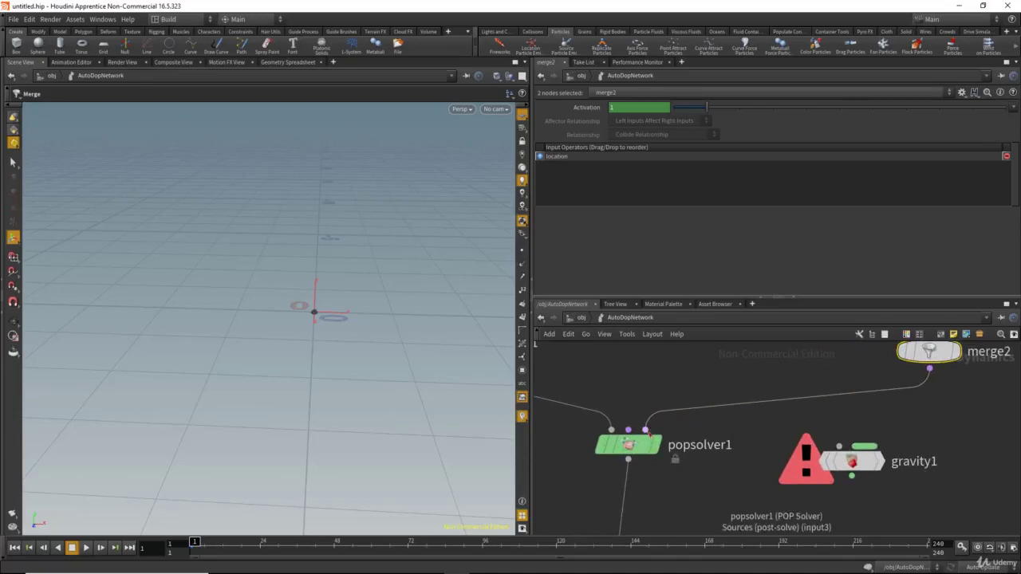
middle_drag(736, 431, 706, 441)
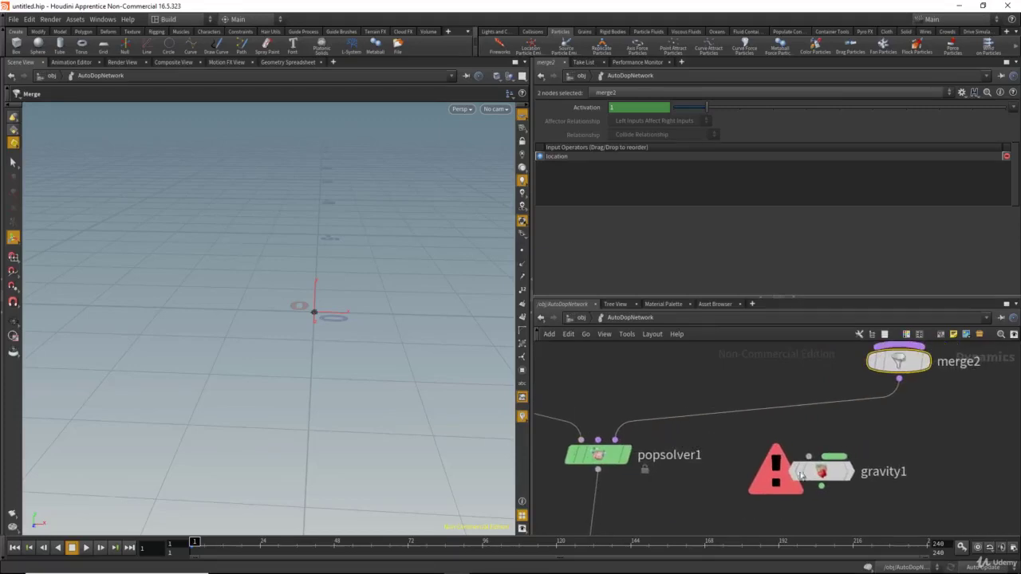
drag(800, 473, 717, 396)
drag(796, 454, 711, 371)
middle_drag(712, 397, 717, 426)
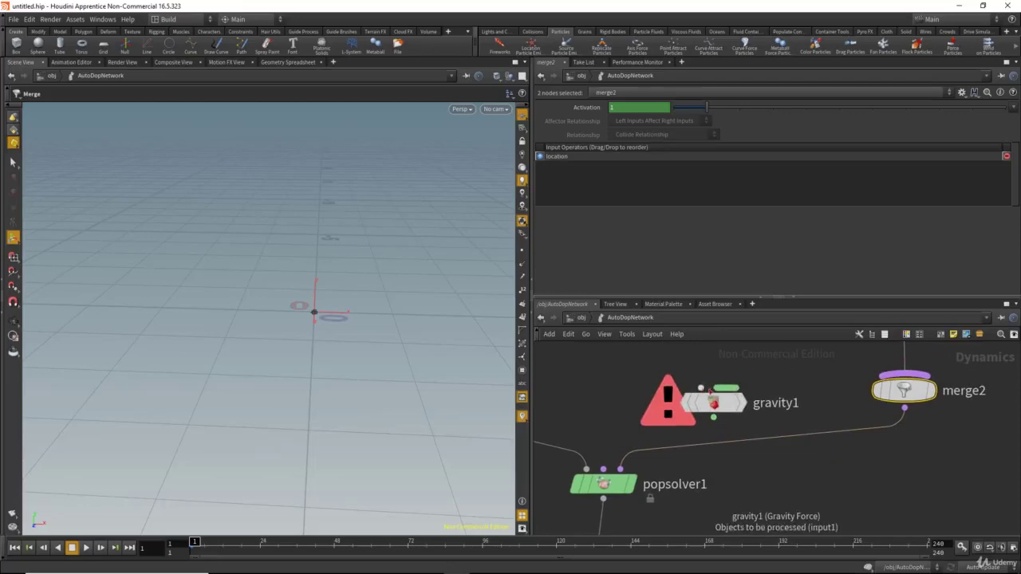
drag(706, 399, 816, 491)
scroll(816, 490, down, 2)
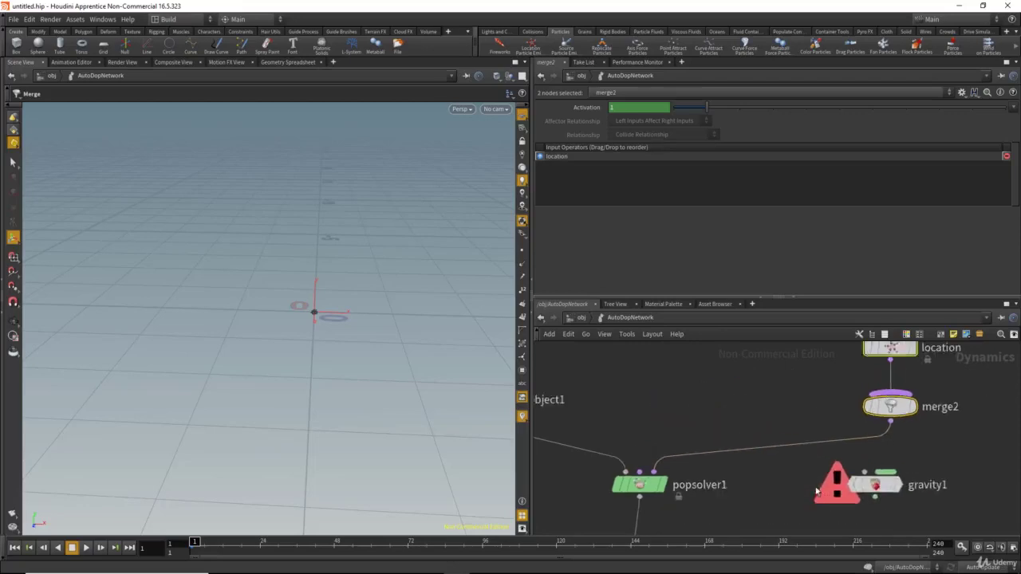
middle_drag(802, 489, 854, 473)
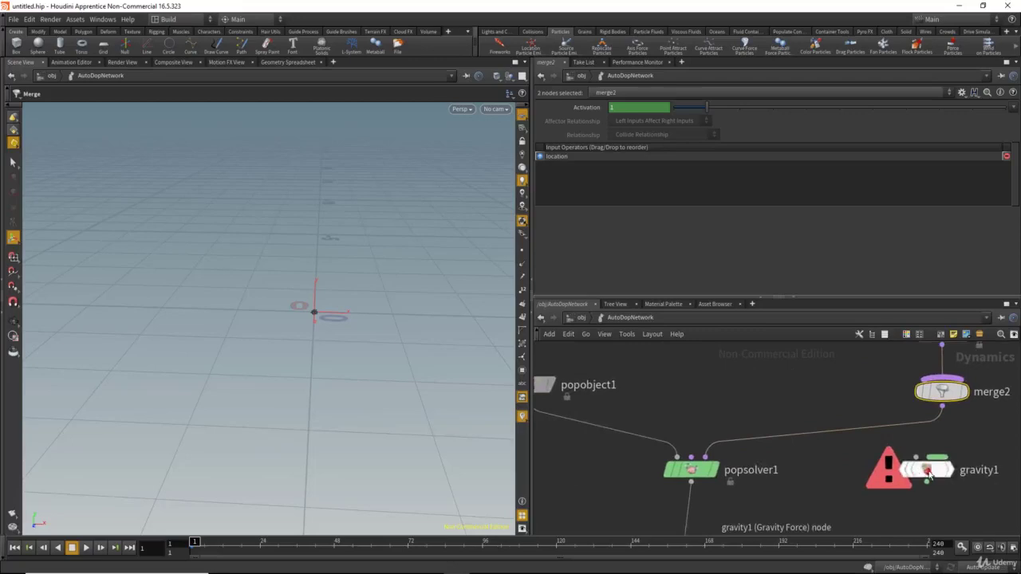
- Insert gravity1 on the wire between popobject1 and popsolver1 and play the simulation to test it
drag(927, 473, 686, 393)
middle_drag(686, 394, 837, 410)
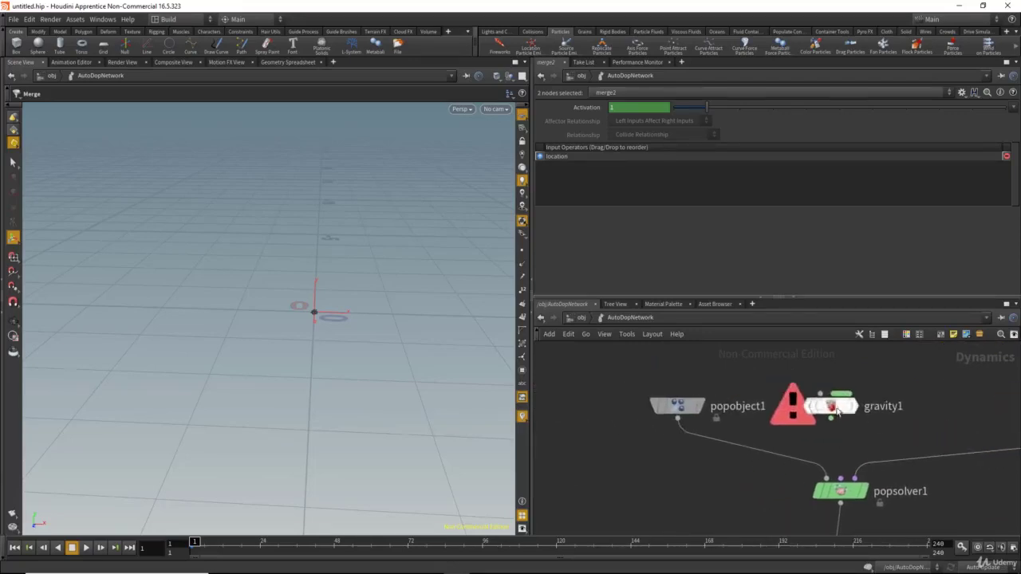
drag(835, 410, 753, 469)
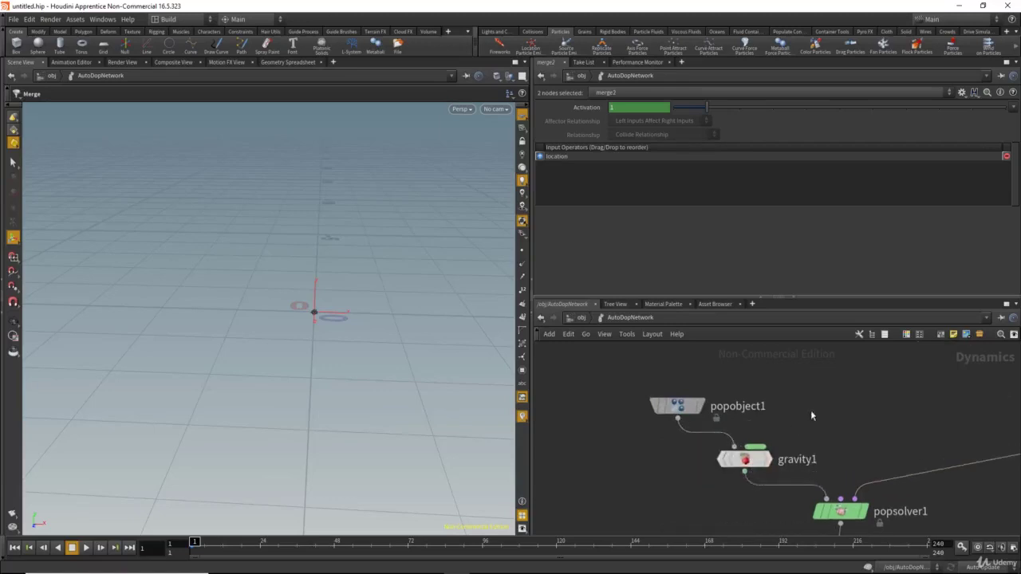
middle_drag(812, 416, 748, 394)
click(84, 549)
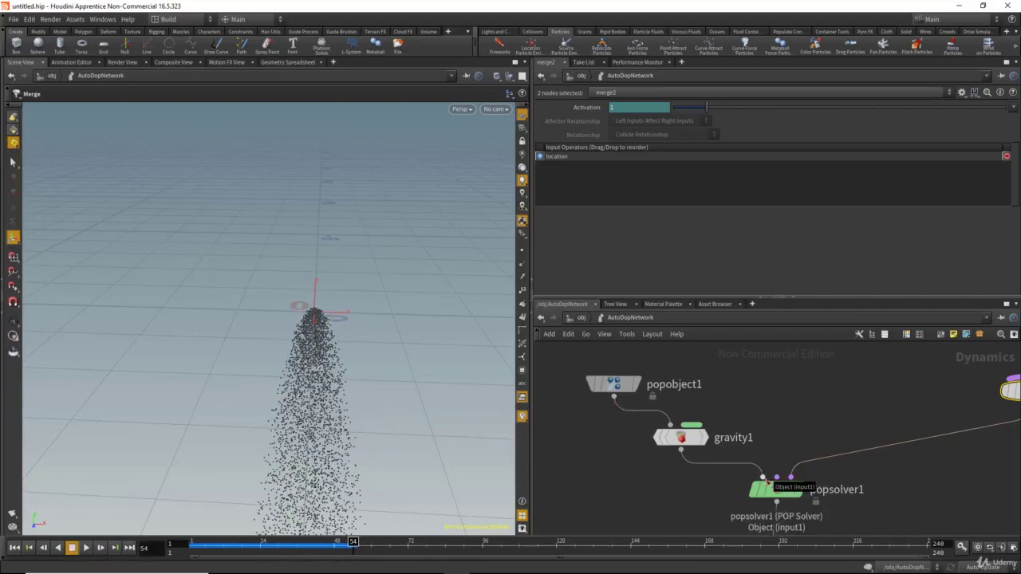
- Take gravity1 off the popobject1 wire and insert it between merge1 and output
key(h)
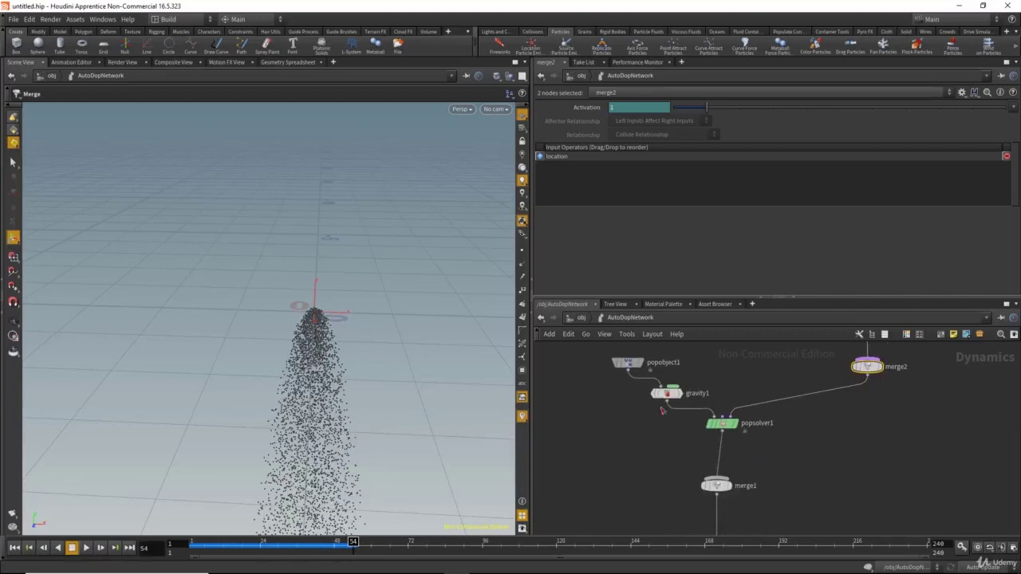
drag(665, 394, 706, 473)
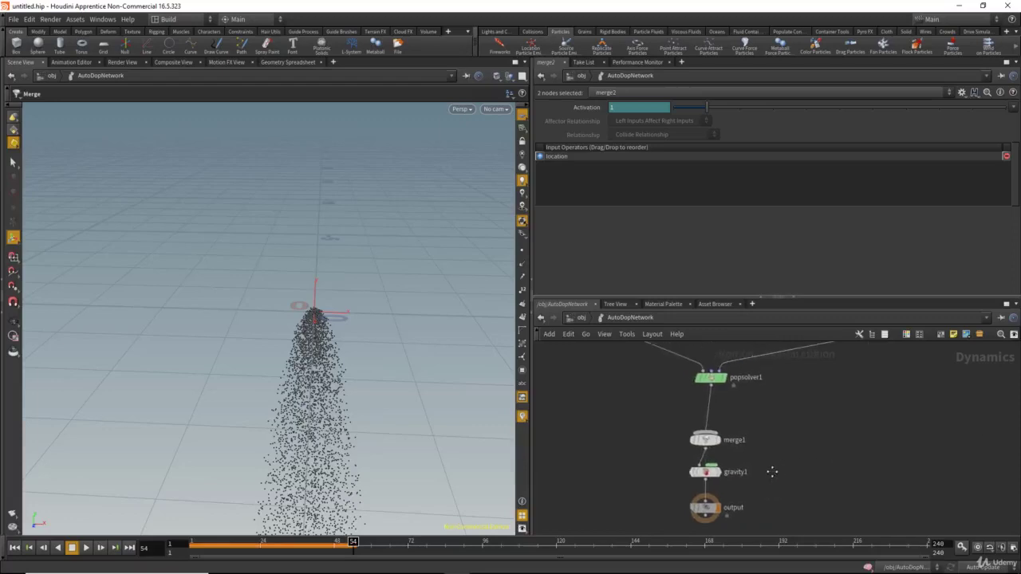
- Move merge2 slightly further below the location node and select location to show its POP Location parameters
middle_drag(787, 416, 725, 507)
middle_drag(688, 397, 656, 426)
scroll(656, 427, up, 2)
click(785, 414)
drag(787, 458, 787, 477)
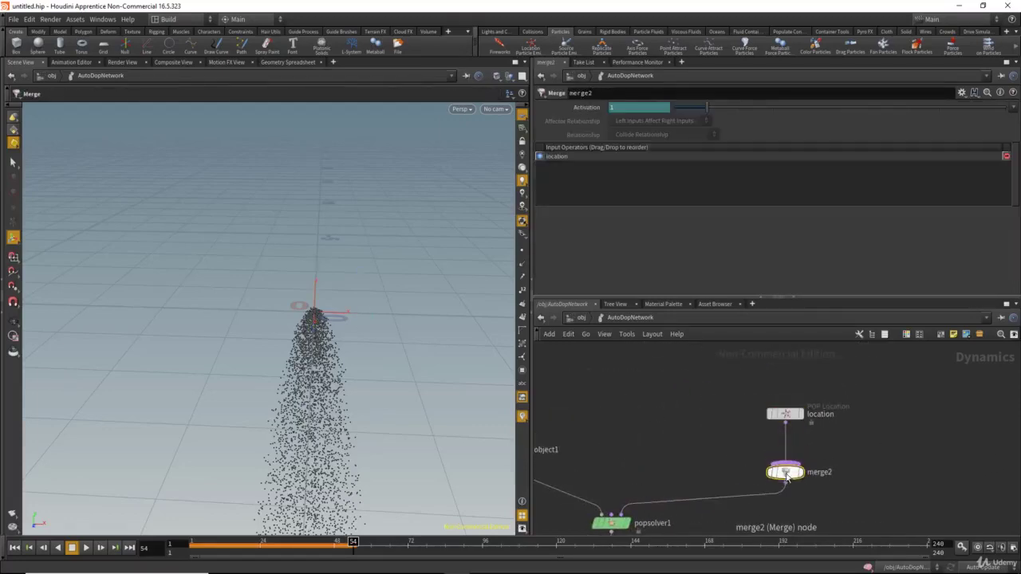
middle_drag(692, 467, 752, 460)
drag(770, 383, 914, 426)
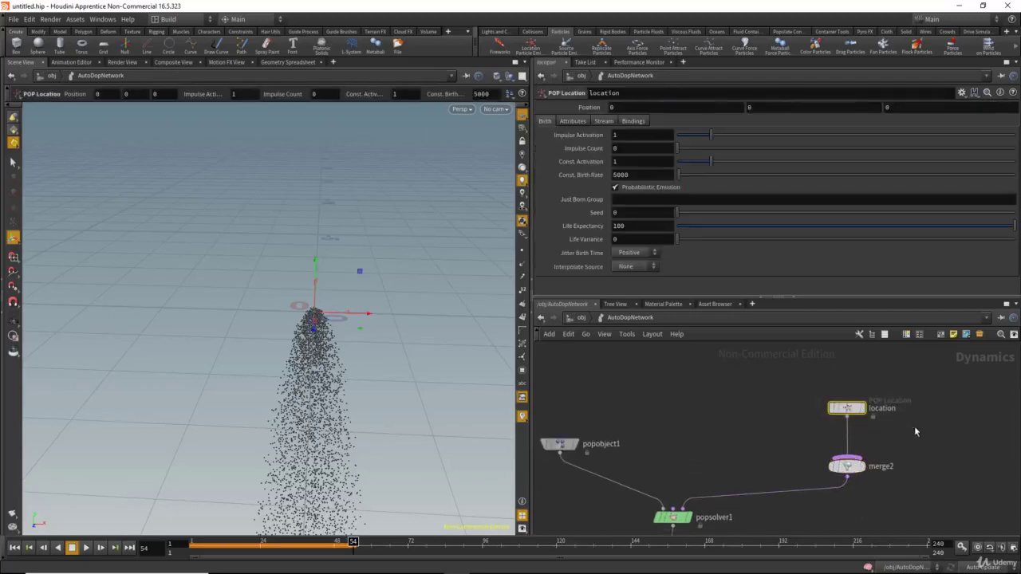
- Set the location node's Const. Birth Rate to 0 and its Const. Activation to 0
drag(806, 386, 917, 428)
middle_drag(866, 420, 835, 433)
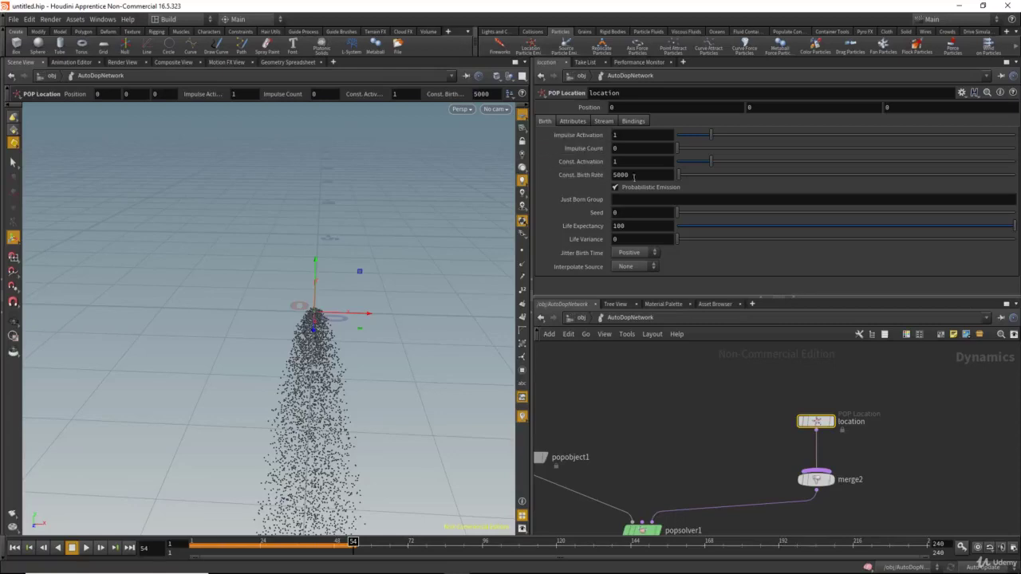
double_click(638, 173)
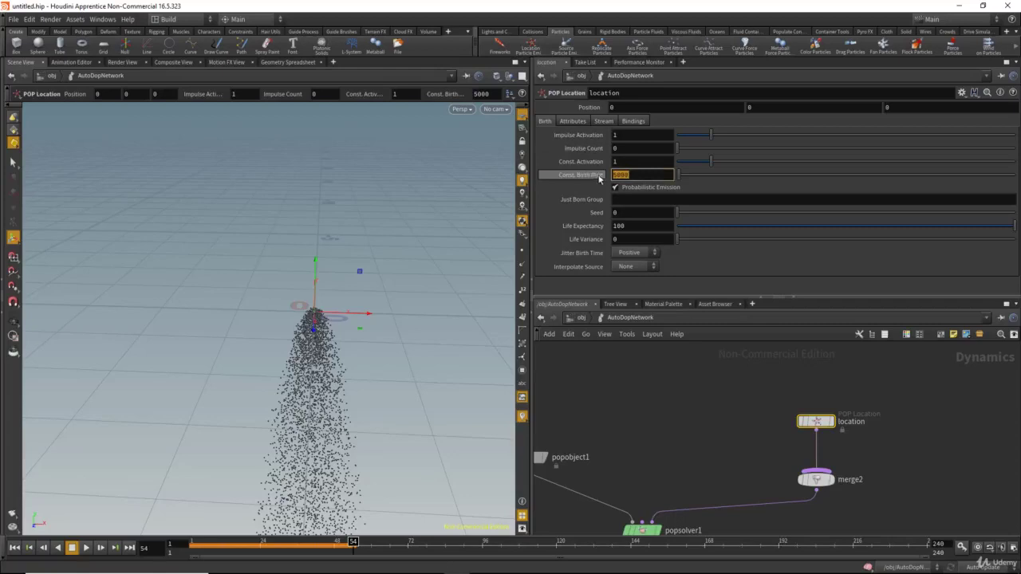
text(0)
drag(628, 163, 582, 164)
text(0)
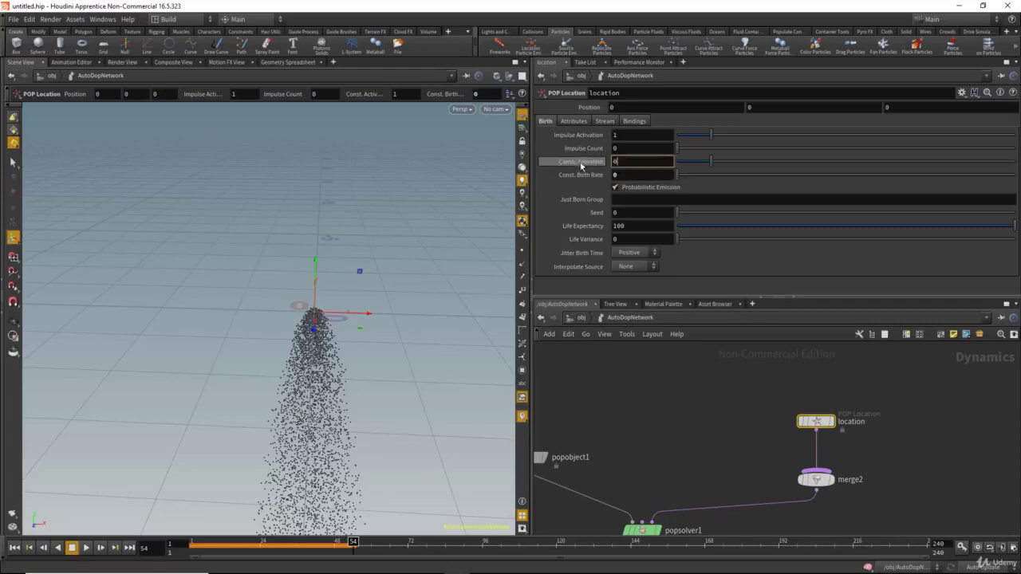
- Play the simulation from the first frame to check the emission, stop it and rewind to frame 1
click(14, 547)
click(86, 547)
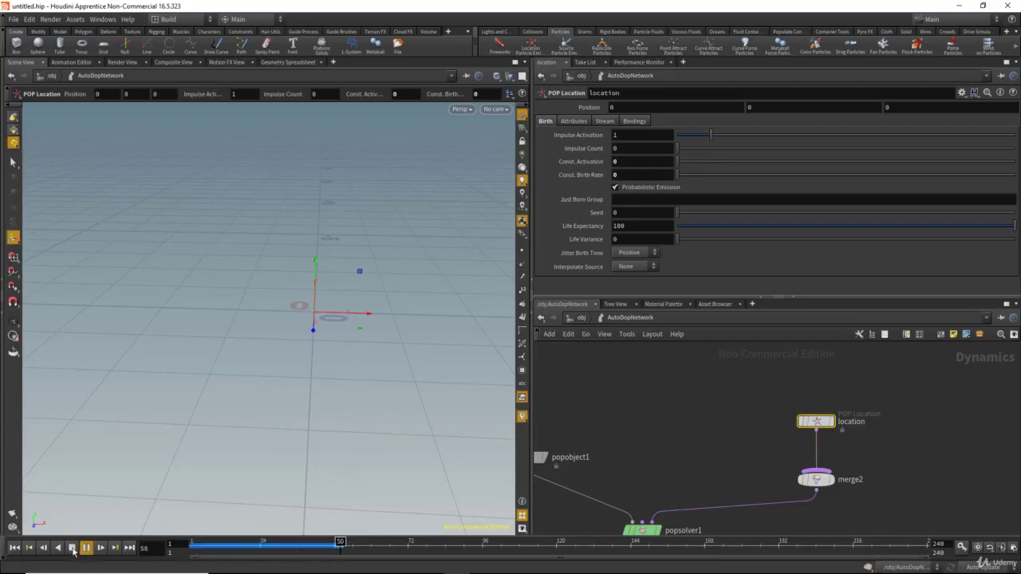
click(72, 547)
click(15, 547)
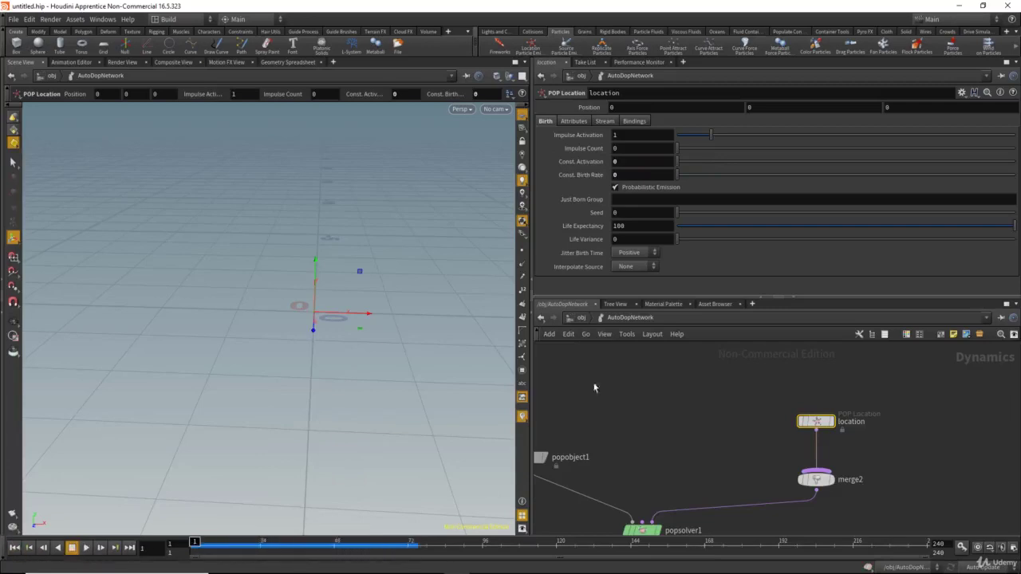
- Set the Impulse Count to 10 and play the simulation from the first frame
click(586, 150)
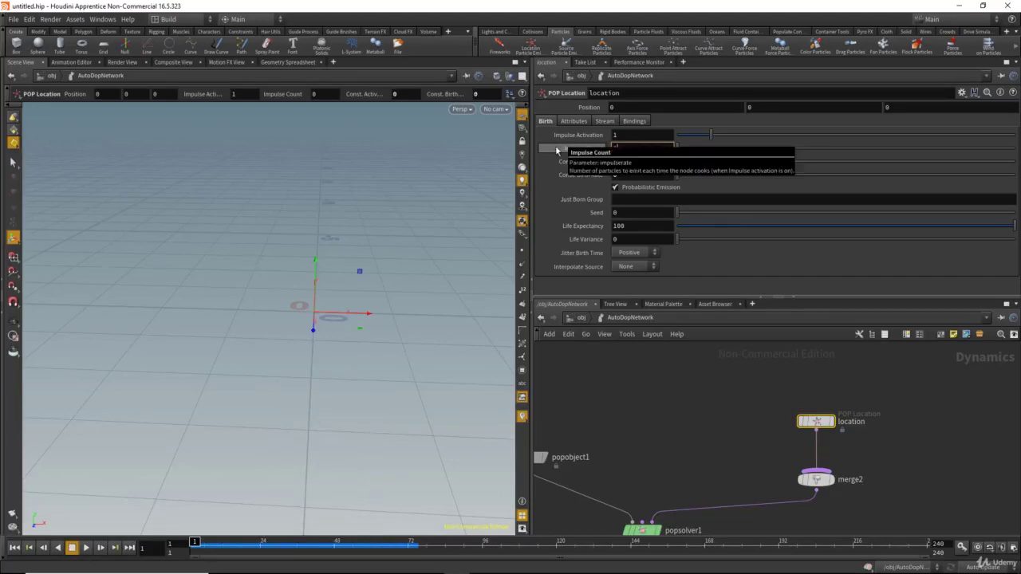
key(Return)
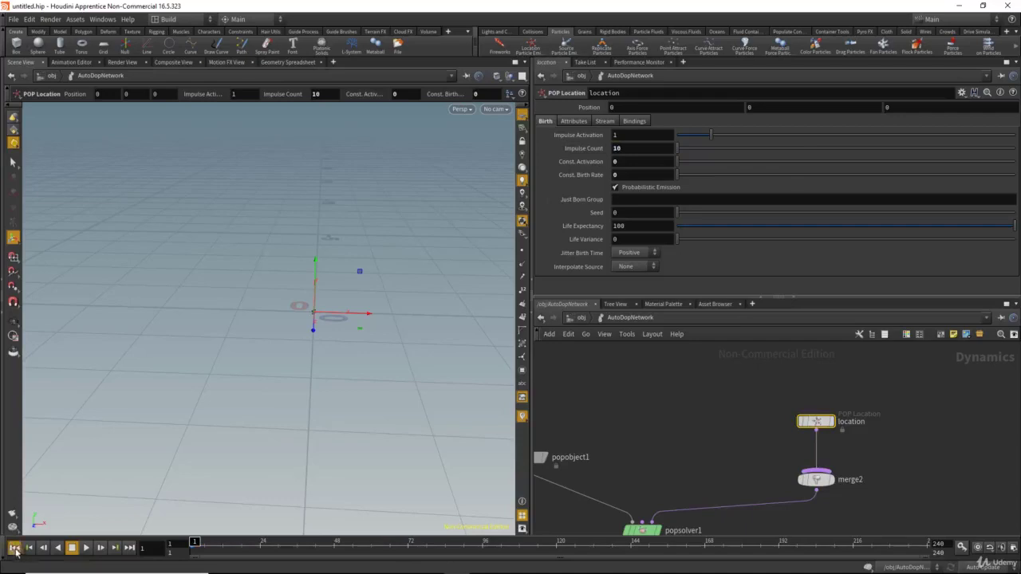
click(85, 548)
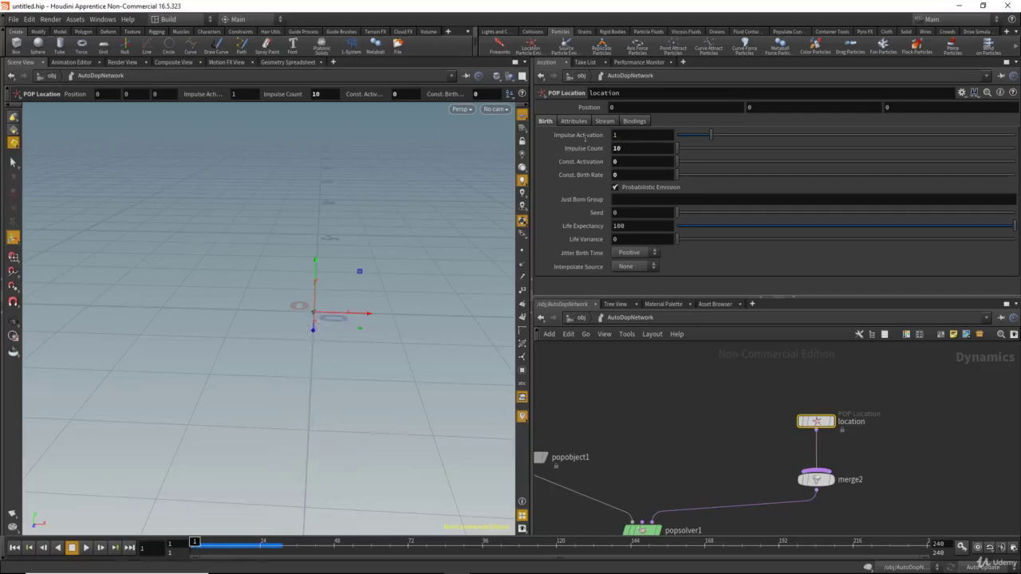
- Set Impulse Activation to 0, test the simulation by playing it, and rewind to the first frame
click(569, 138)
text(0)
key(Return)
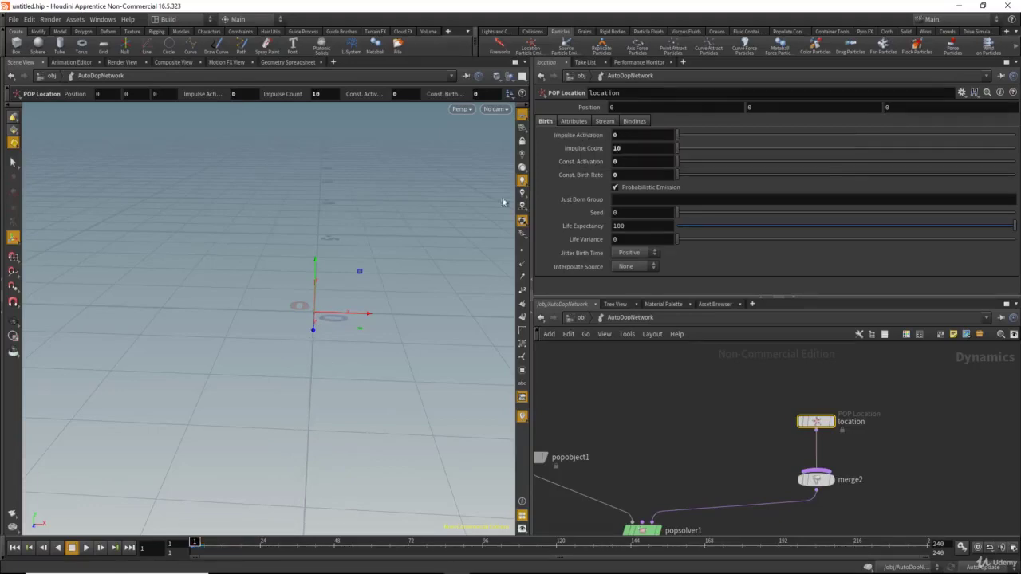
click(86, 547)
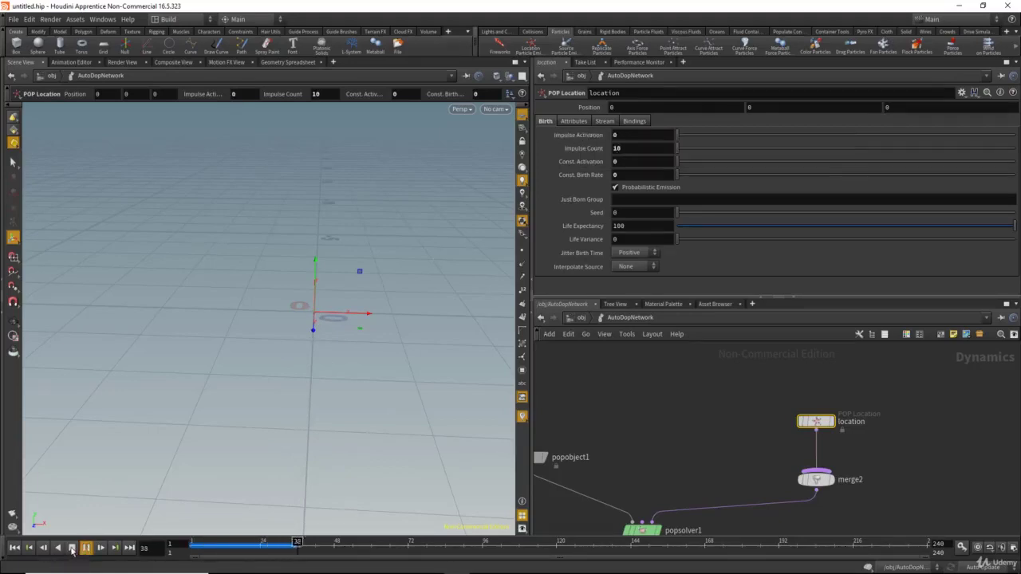
click(71, 547)
click(14, 548)
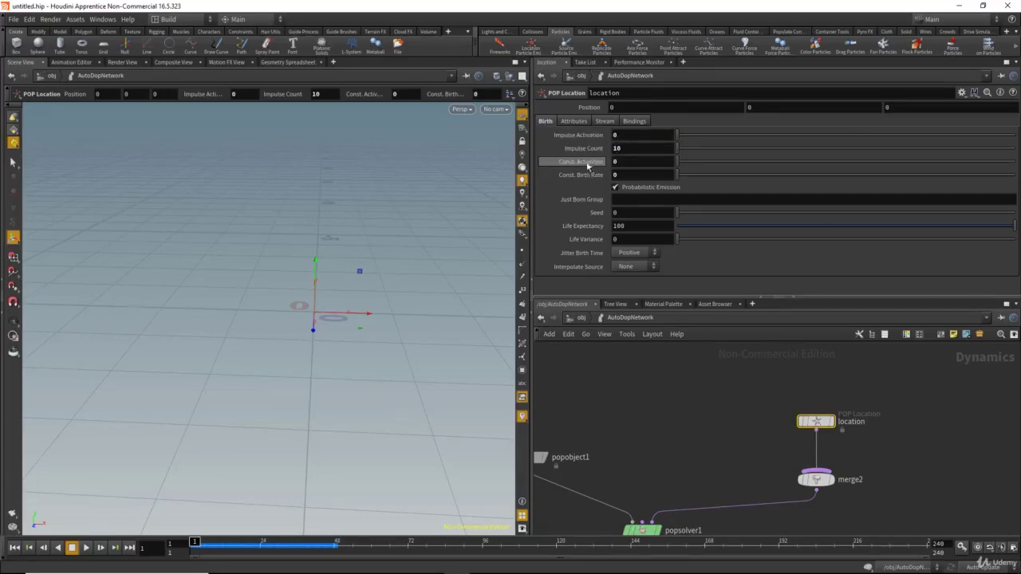
- Set the Impulse Count to 0 and switch constant emission on with a Const. Activation of 1
drag(635, 150, 529, 145)
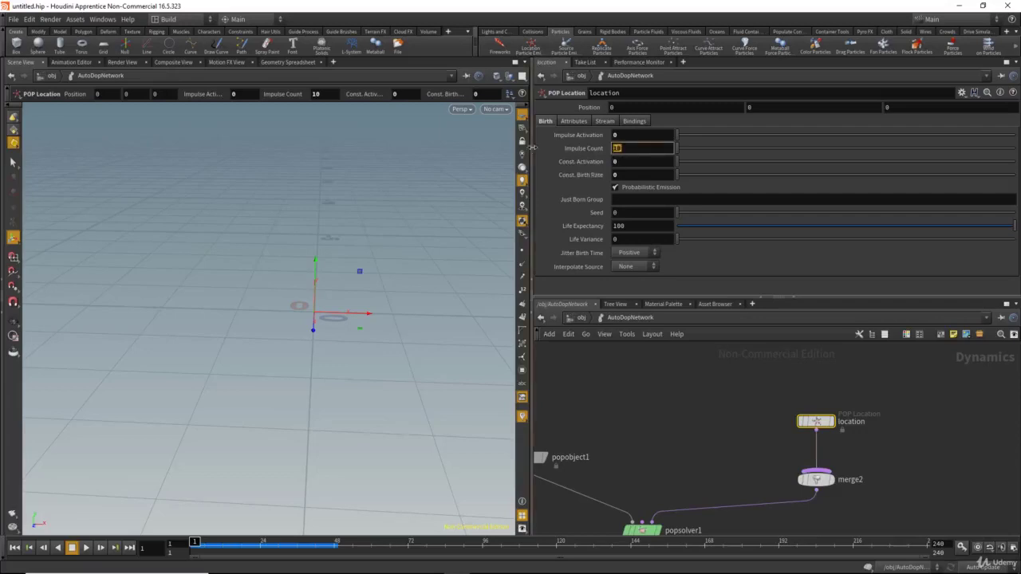
text(0)
key(Return)
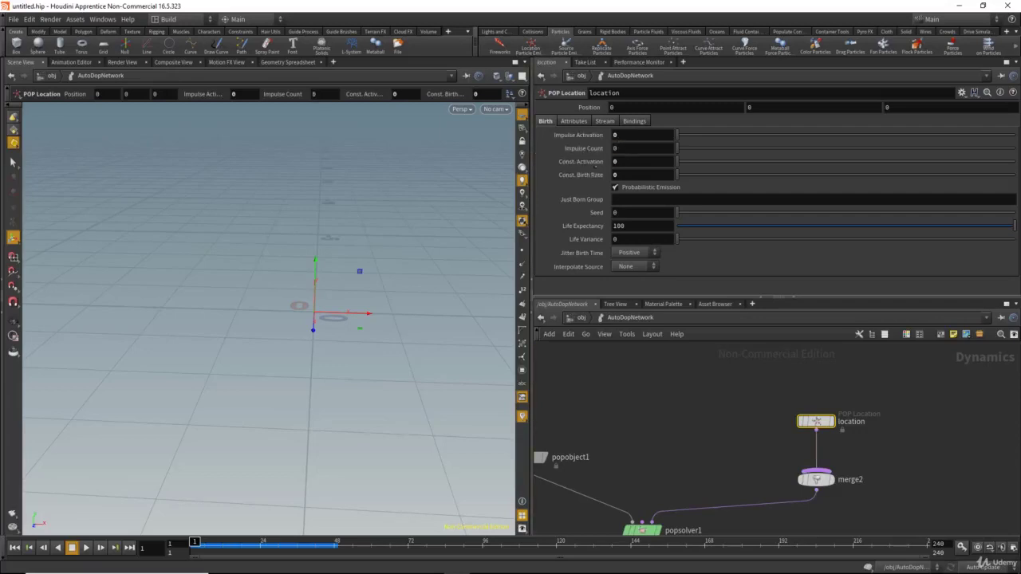
drag(595, 166, 589, 168)
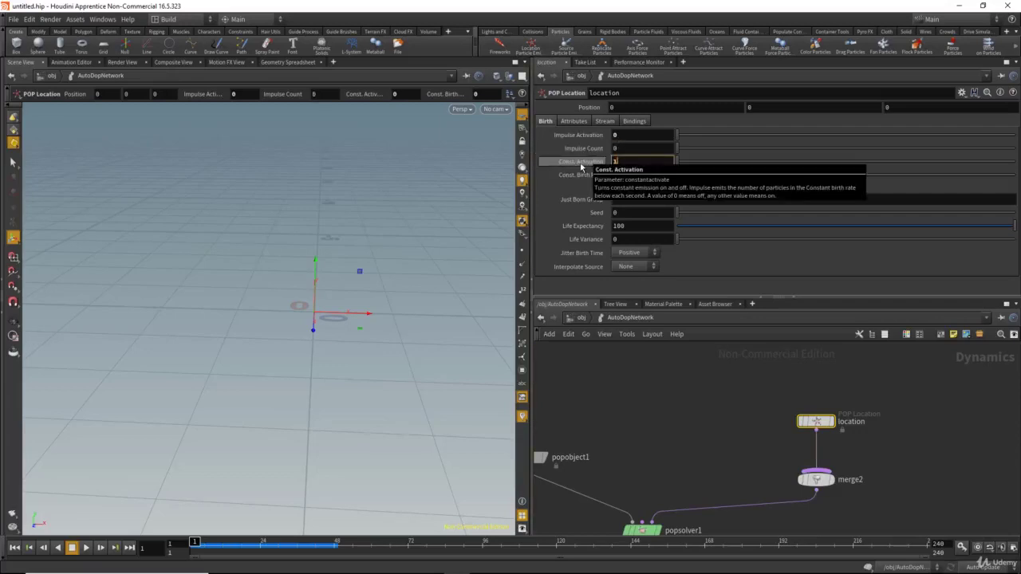
text(1)
key(Return)
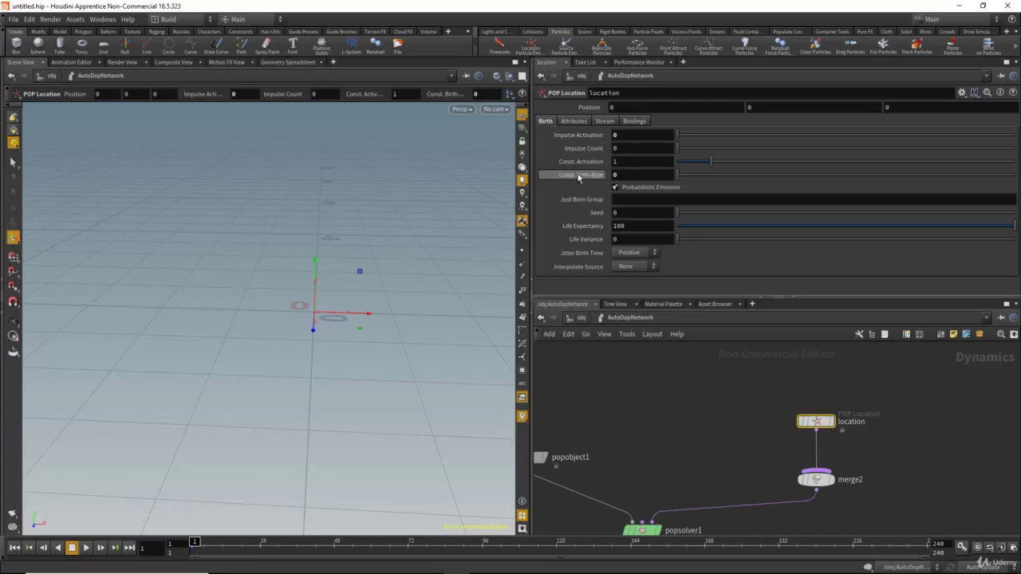
- Set the Const. Birth Rate to 50 and play the simulation to test the emission
drag(627, 174, 565, 175)
key(Return)
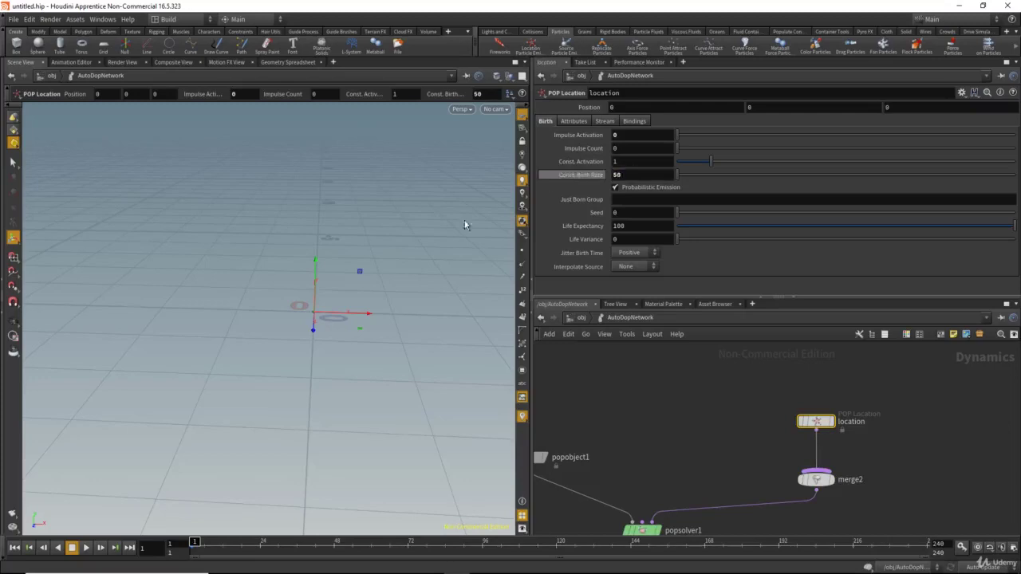
click(85, 548)
click(73, 550)
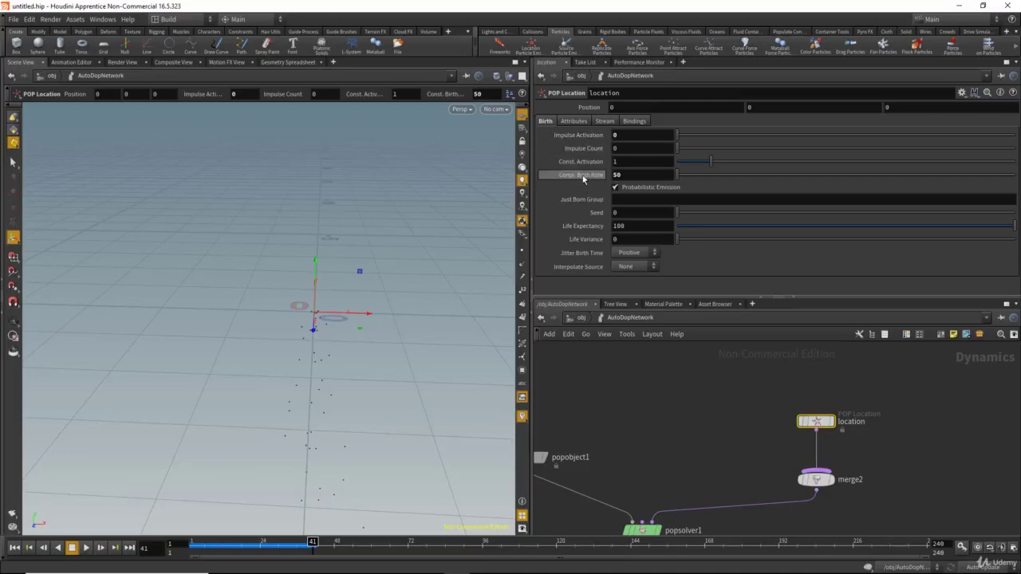
- Set the Life Variance to about 2.772 and play the simulation from the first frame
mouse_move(583, 179)
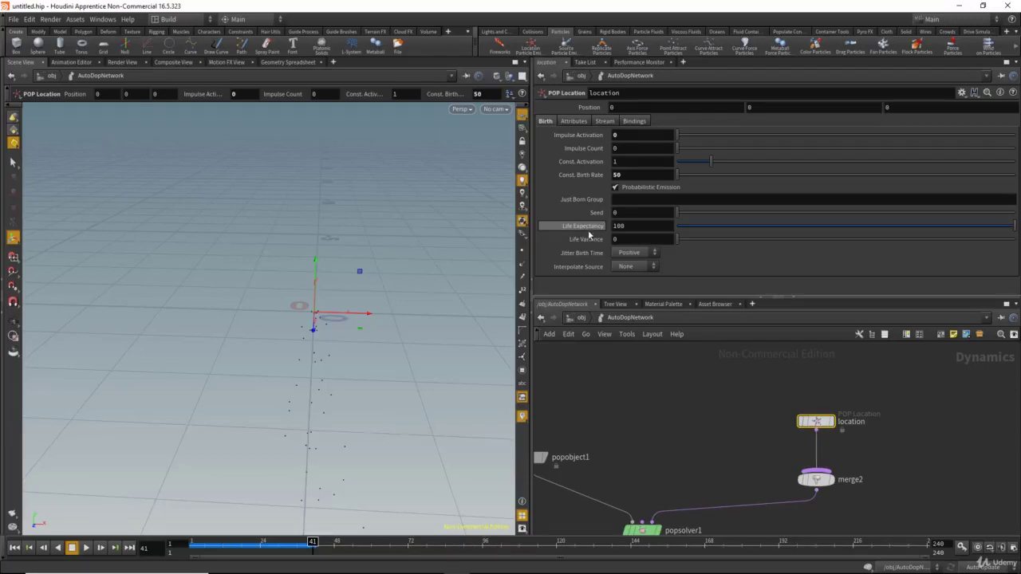
mouse_move(595, 231)
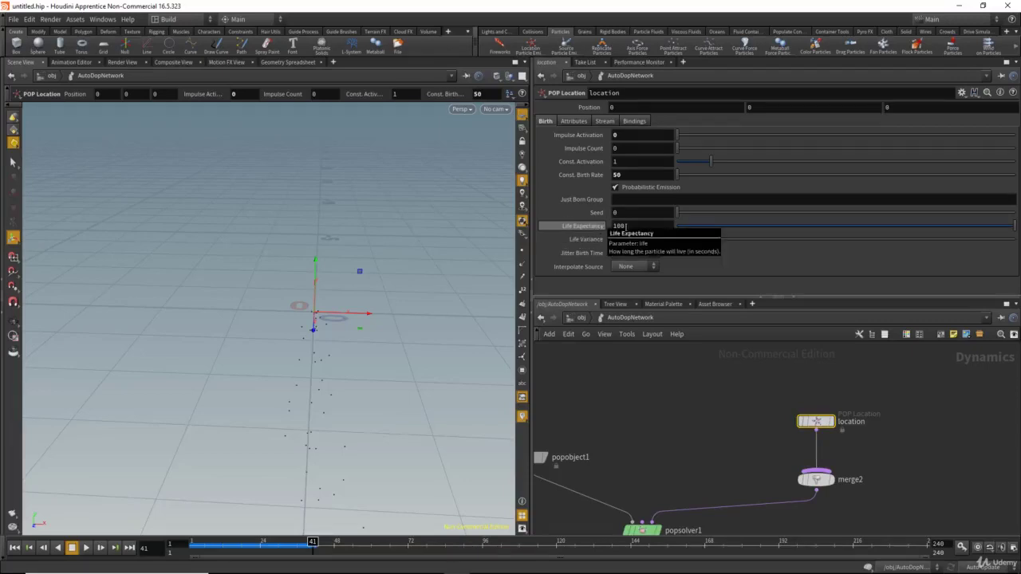
click(619, 226)
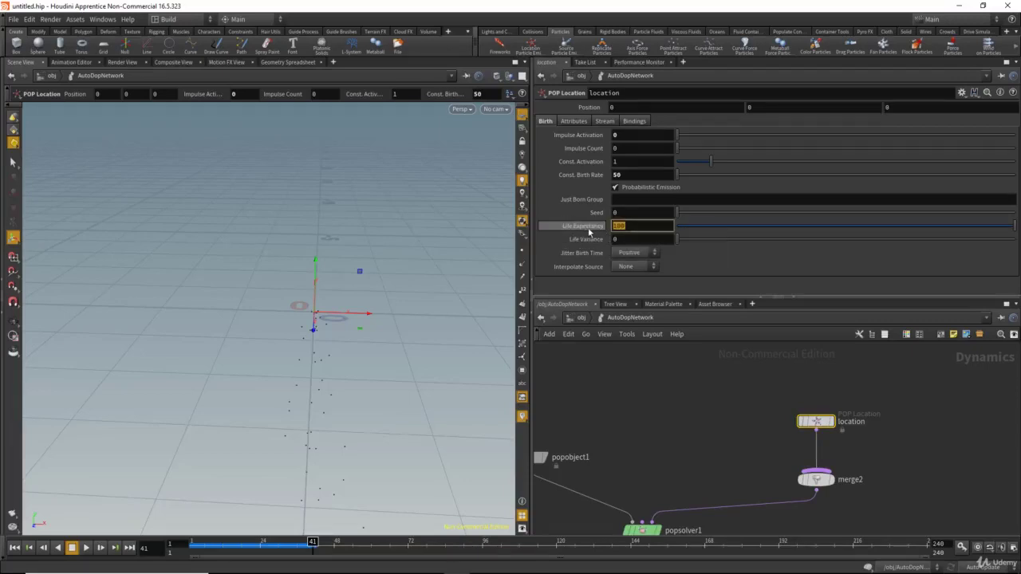
mouse_move(587, 226)
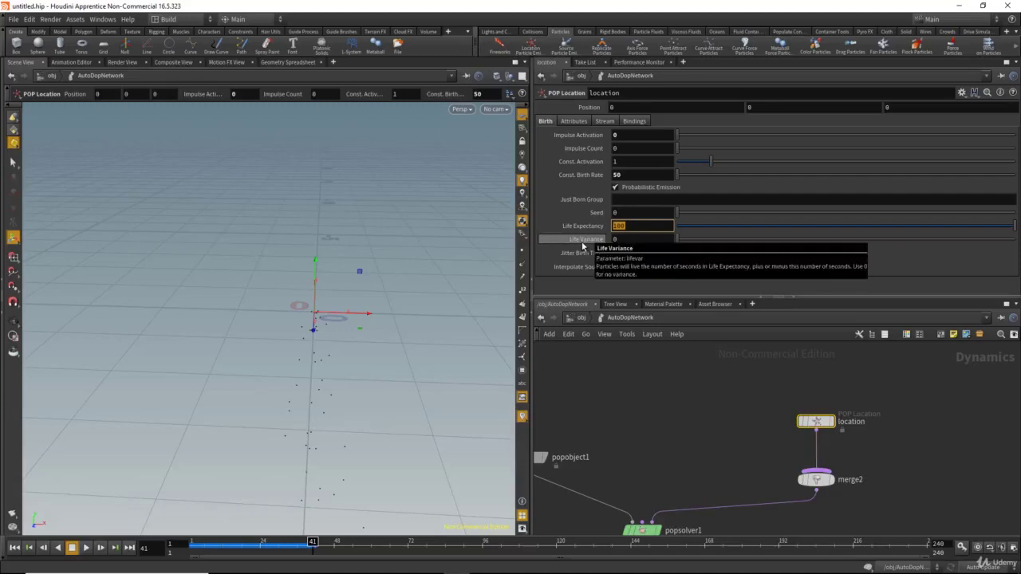
drag(679, 239, 866, 243)
drag(206, 548, 189, 549)
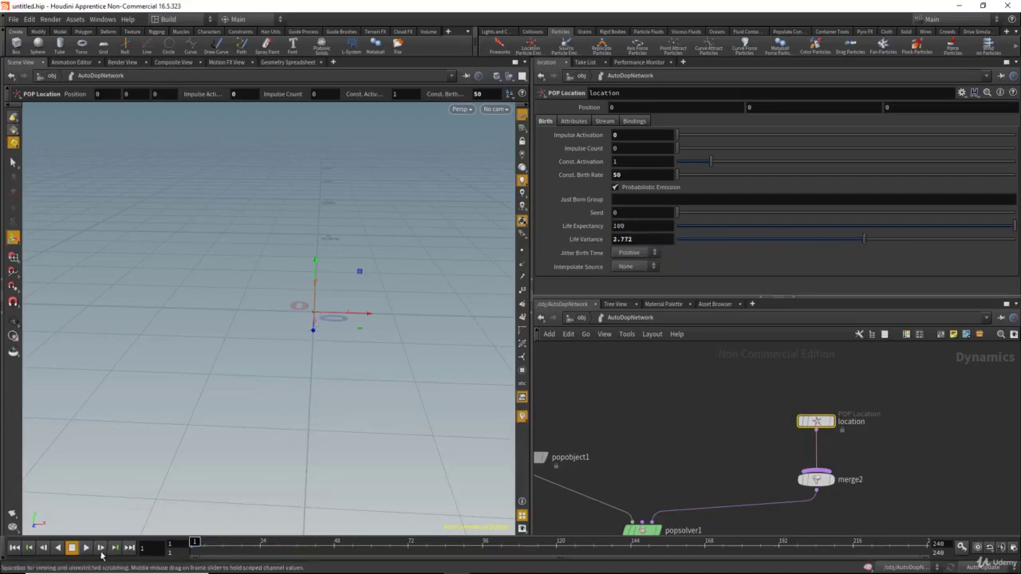
click(87, 548)
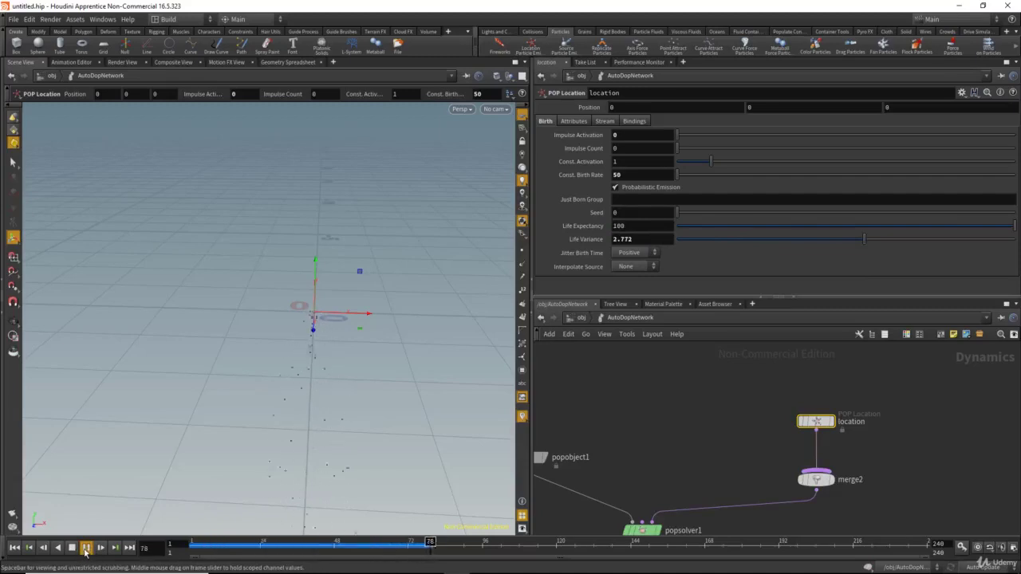
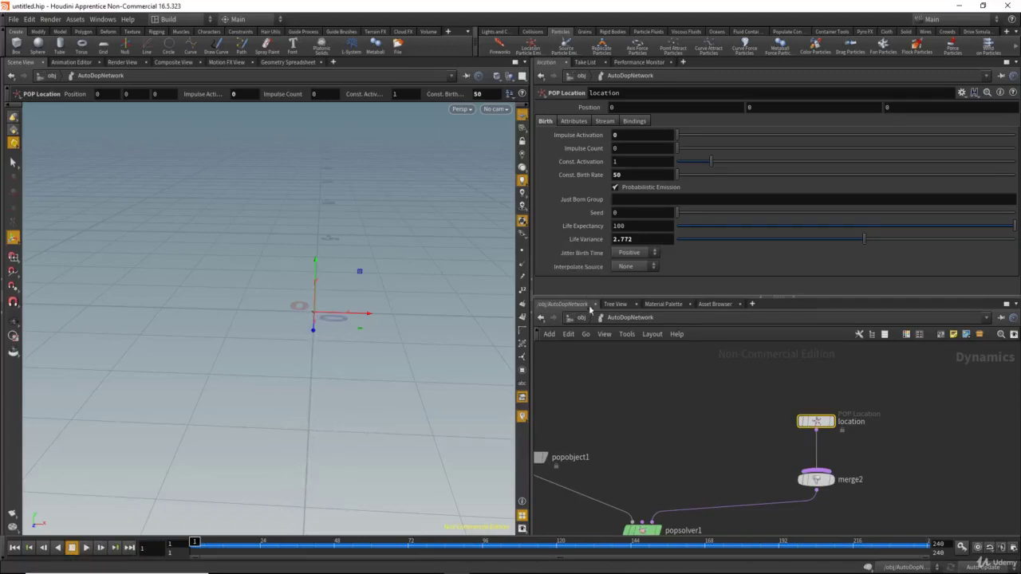
- Disable the gravity1 node between merge1 and output, and return to the location node's Attributes parameters
click(574, 121)
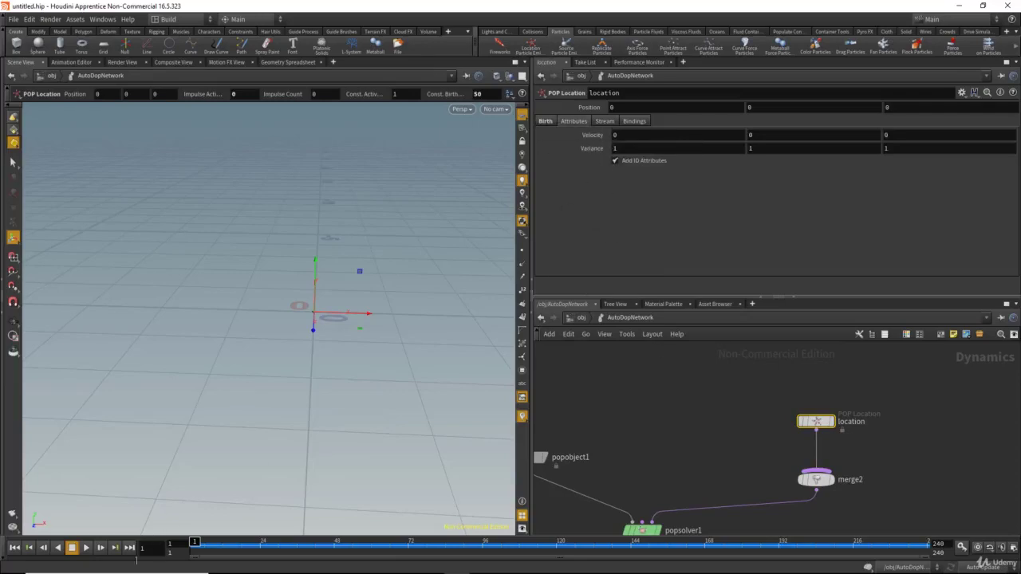
middle_drag(724, 519, 722, 390)
middle_drag(698, 502, 725, 444)
scroll(725, 445, up, 1)
click(652, 461)
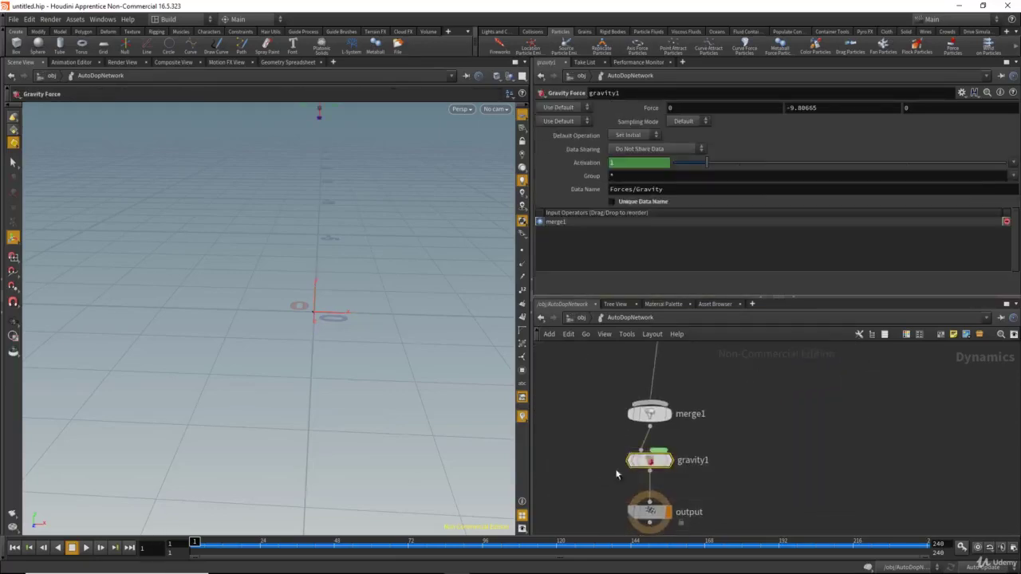
click(586, 450)
middle_drag(593, 383, 596, 505)
middle_drag(693, 354, 641, 451)
drag(744, 374, 969, 466)
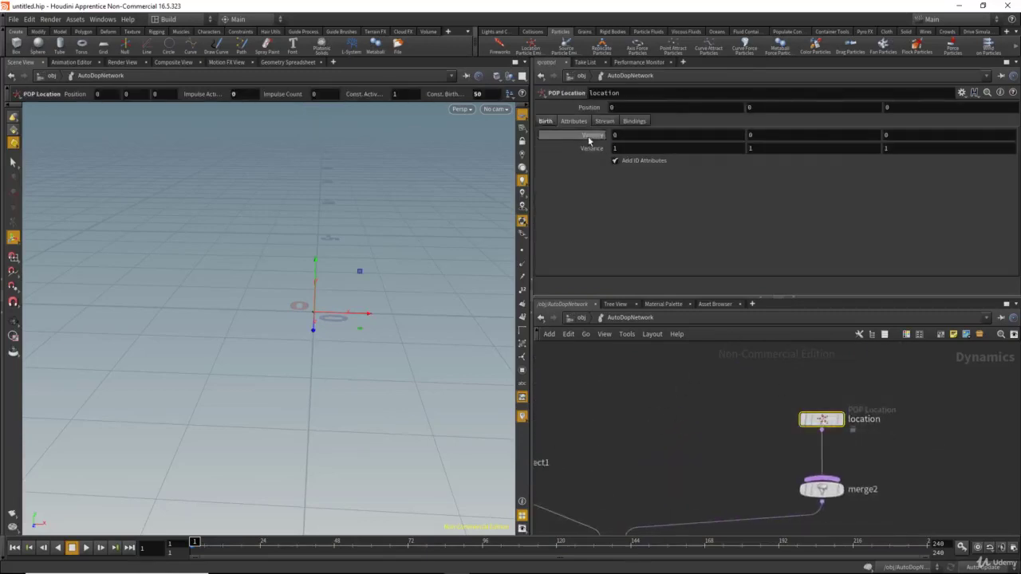
- Play the simulation without gravity and view the emitted particles from another angle
click(88, 553)
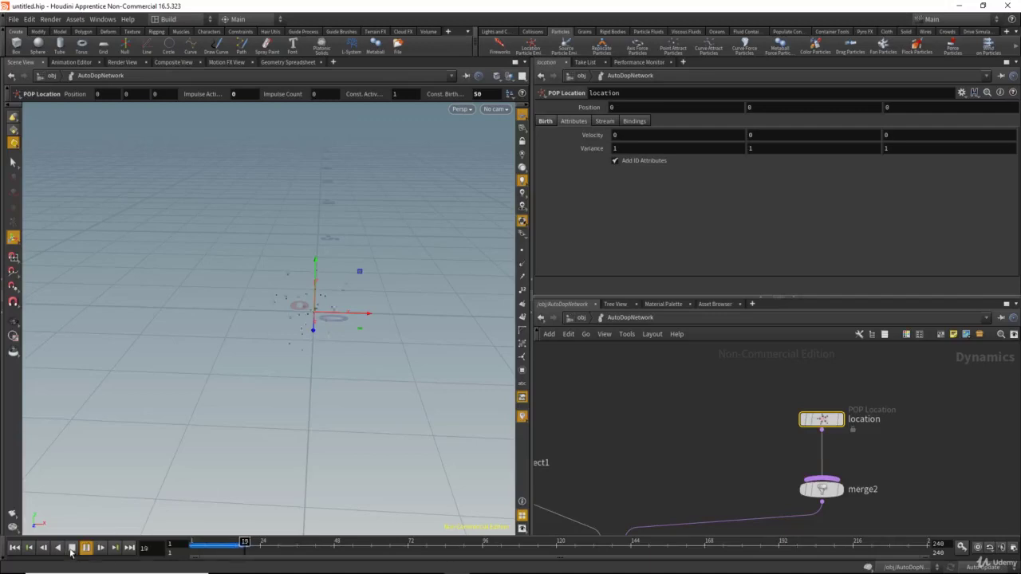
key(Escape)
alt+drag(384, 357, 318, 356)
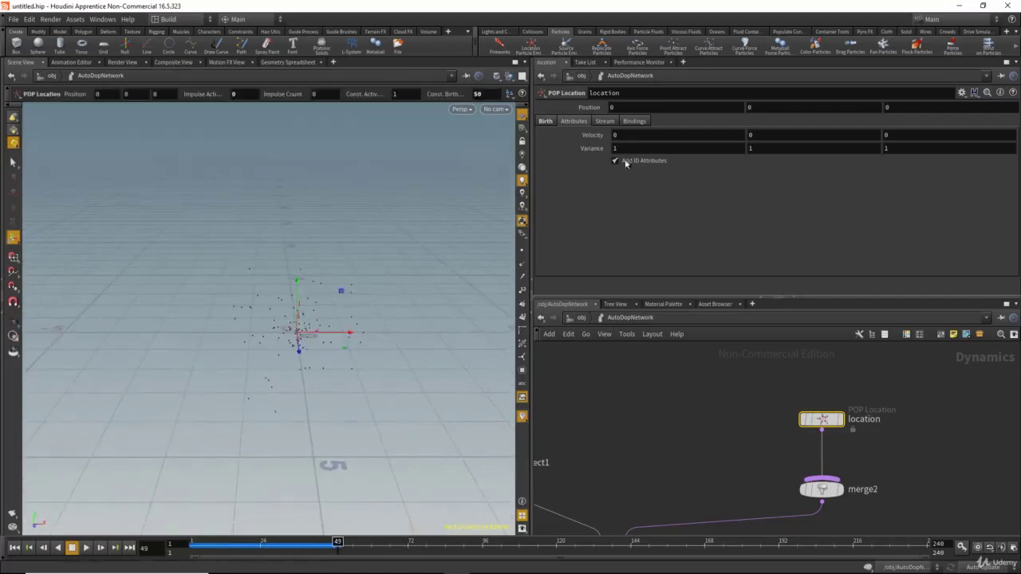
- Set the velocity Variance to 0 on all three axes and play the simulation to inspect the emission point
middle_drag(594, 148, 533, 149)
click(13, 549)
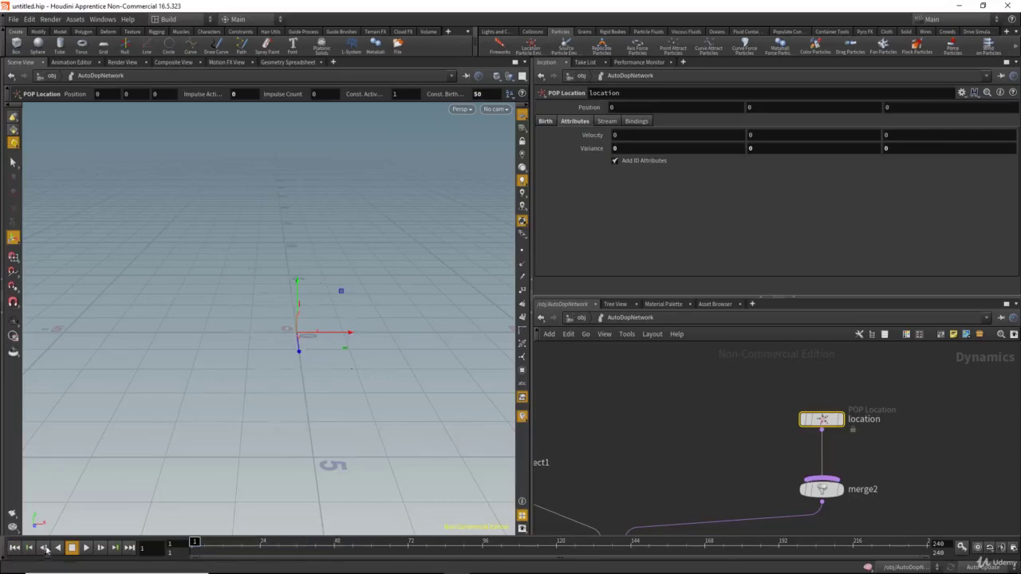
click(83, 548)
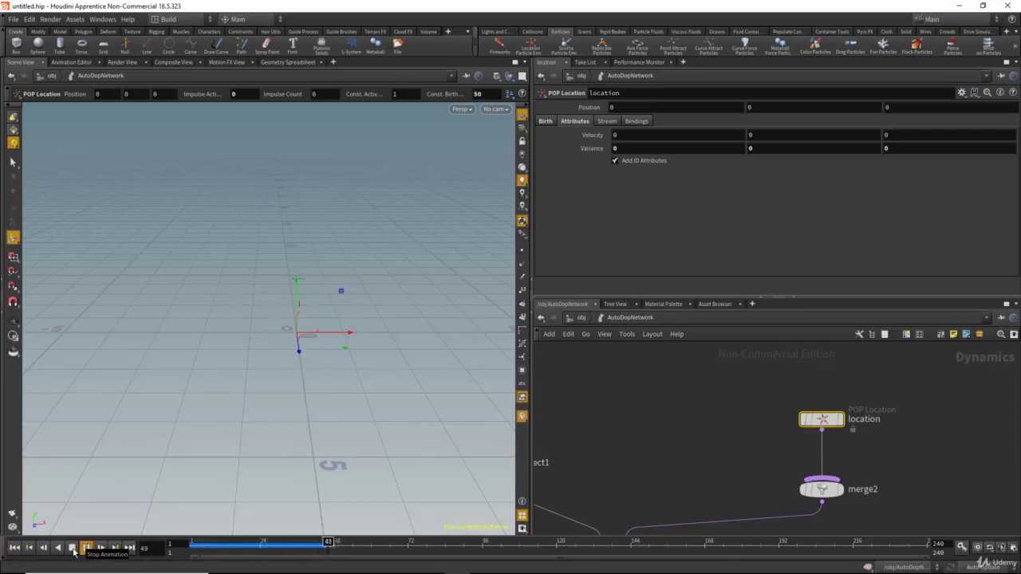
click(74, 551)
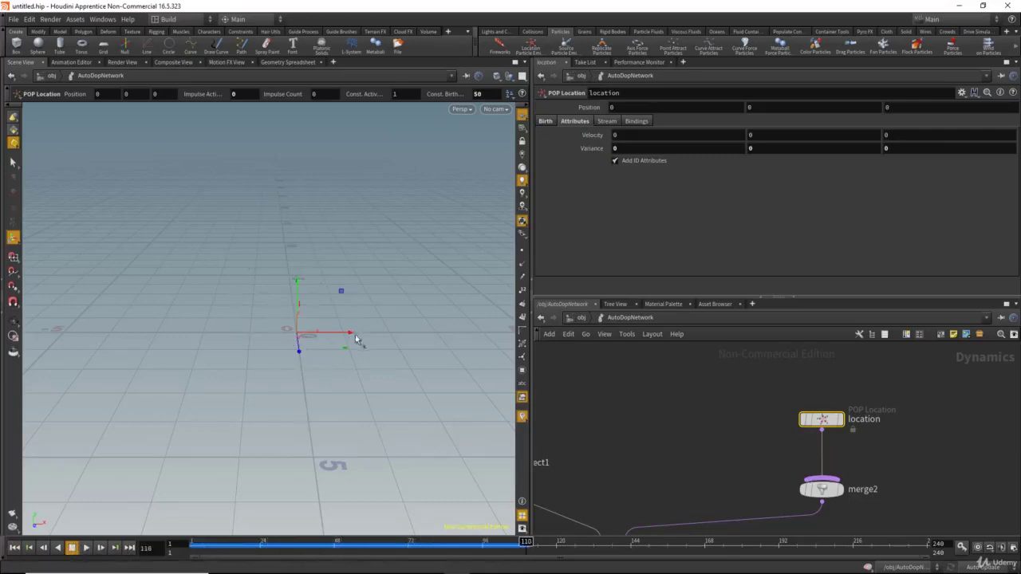
alt+drag(431, 363, 282, 353)
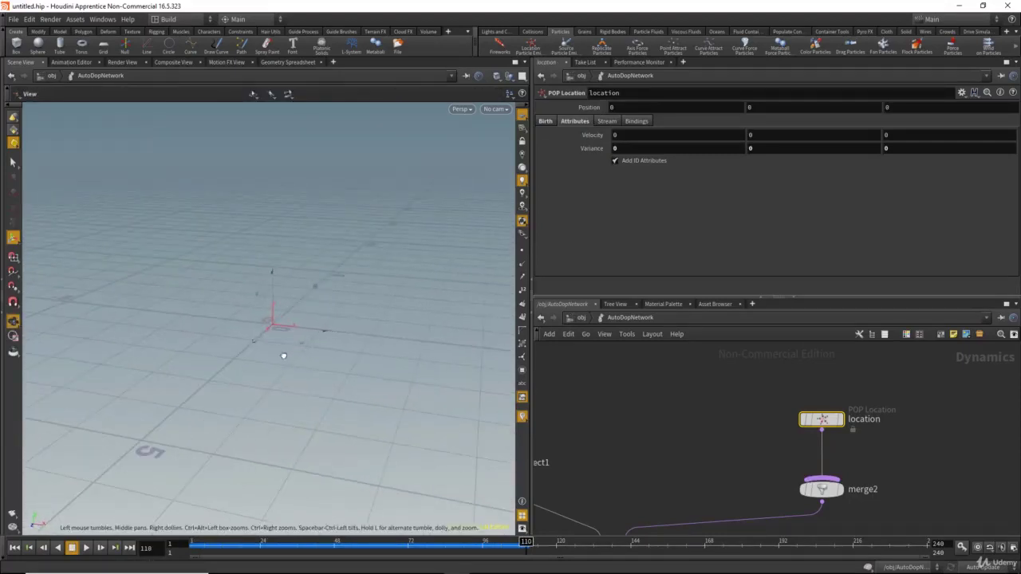
key(Return)
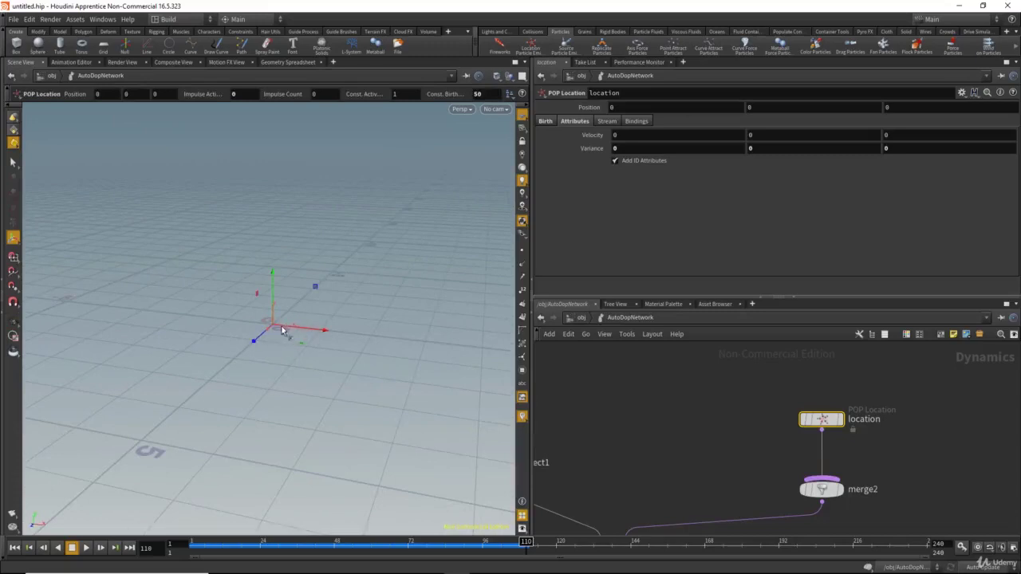
- Return to the first frame and set the location node's Y Velocity to 1
click(14, 547)
drag(715, 139, 715, 139)
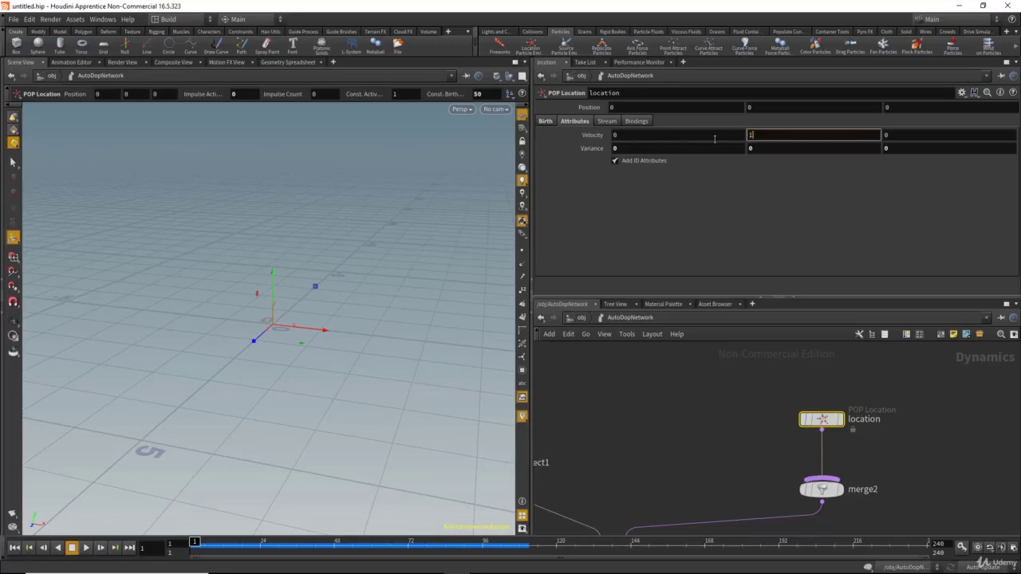
key(Return)
key(Escape)
drag(392, 271, 375, 360)
key(Return)
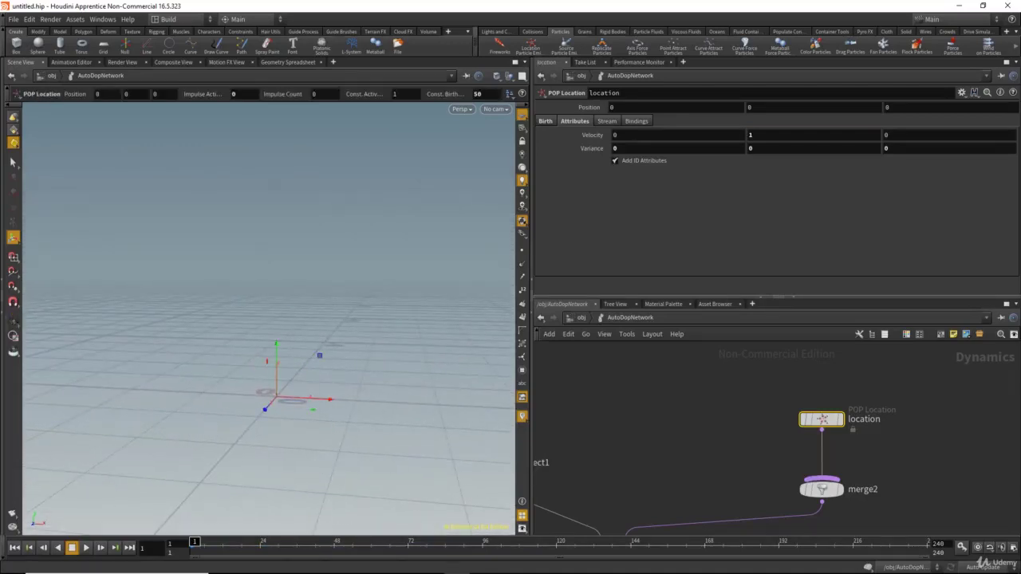
- Play the simulation, stop it, and view the upward particle stream from different angles
click(86, 547)
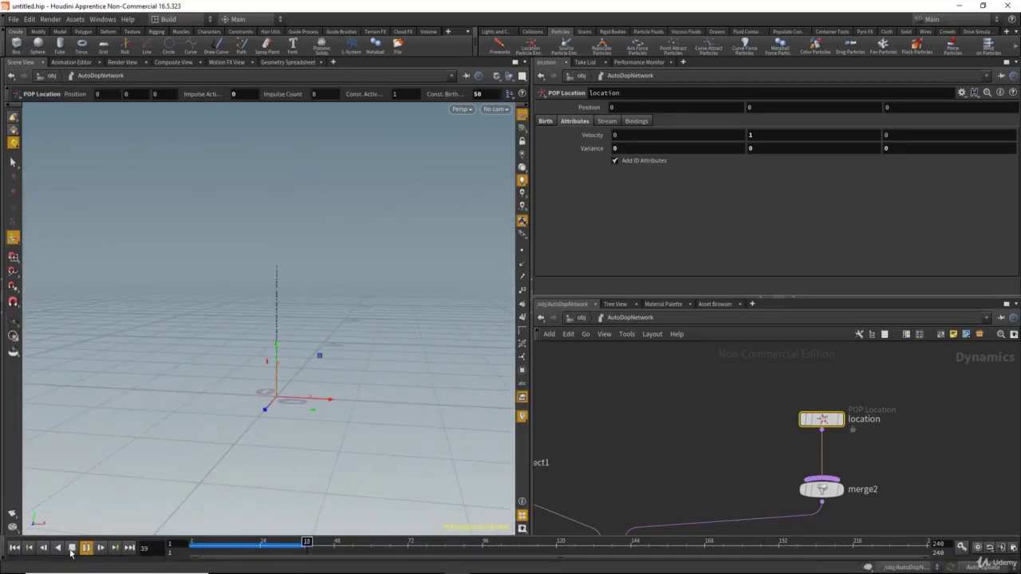
click(71, 549)
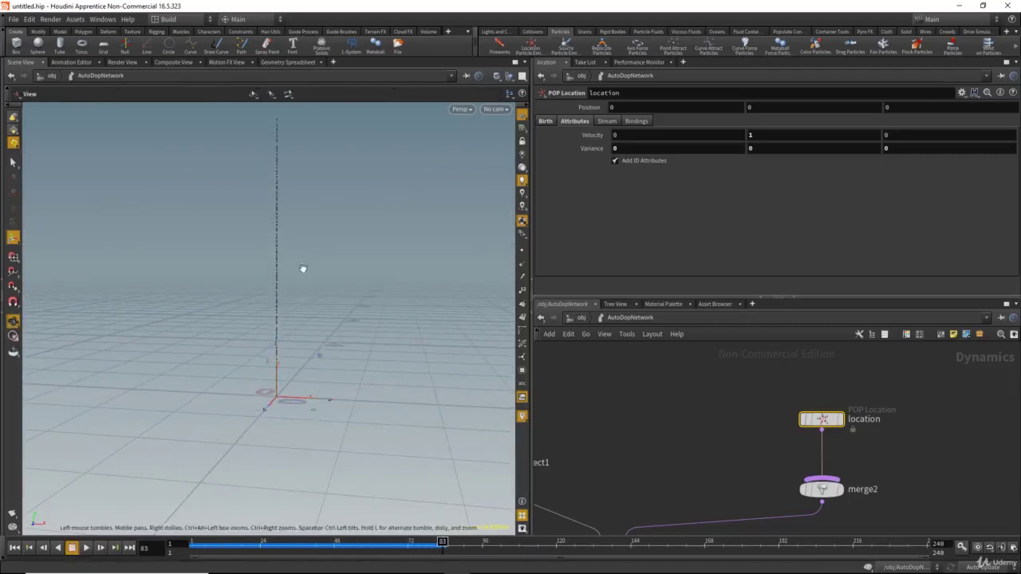
drag(301, 269, 292, 311)
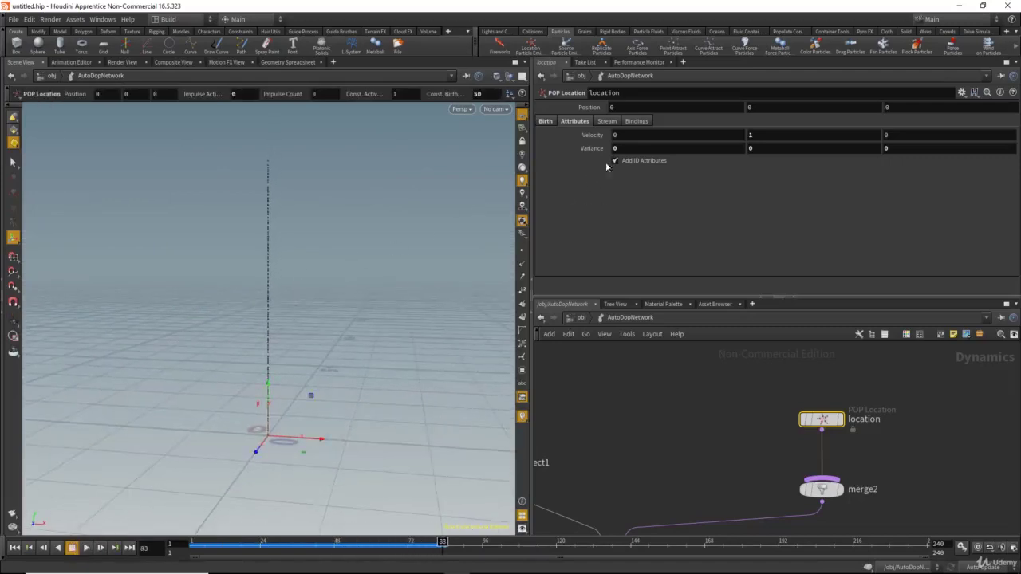
drag(308, 282, 303, 326)
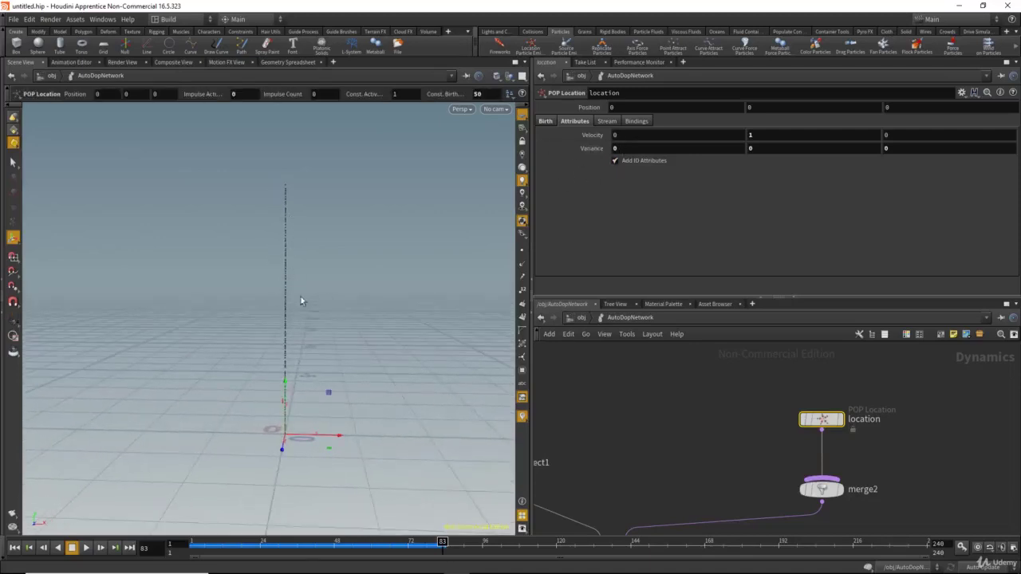
- Set the velocity Variance to 0.1 on all three axes and play the simulation from the first frame to inspect the spread
middle_click(593, 153)
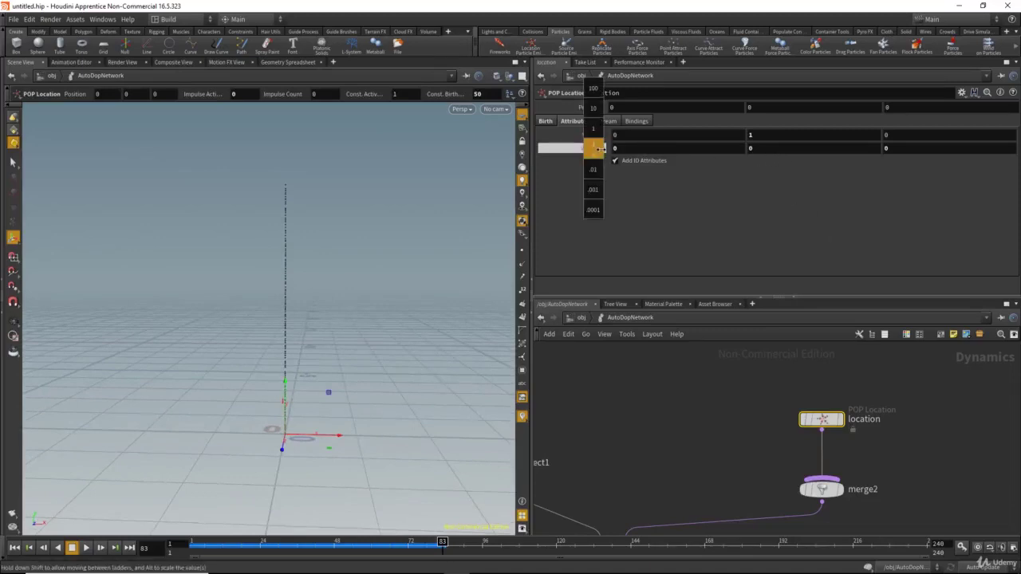
middle_drag(604, 149, 619, 149)
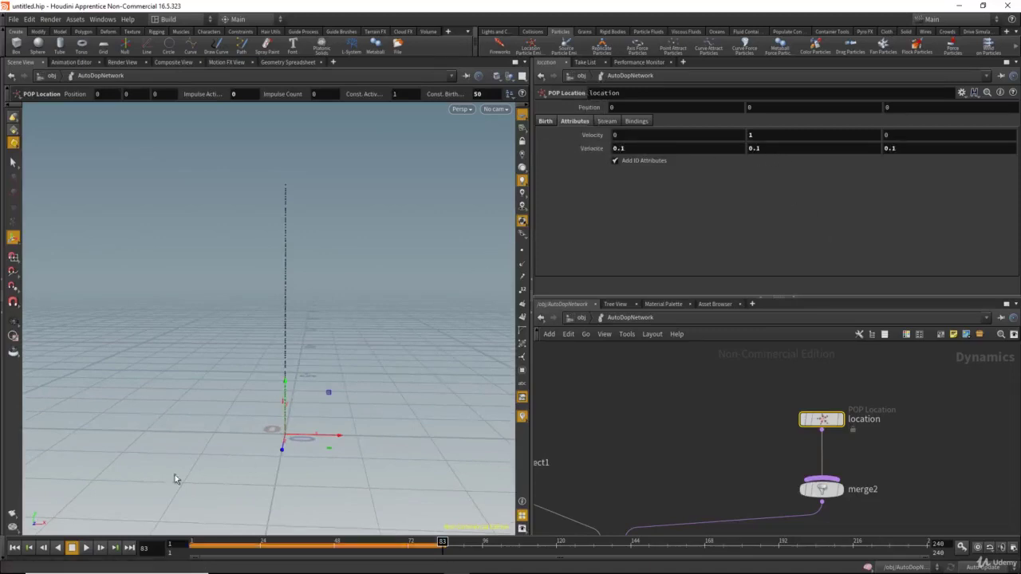
click(16, 548)
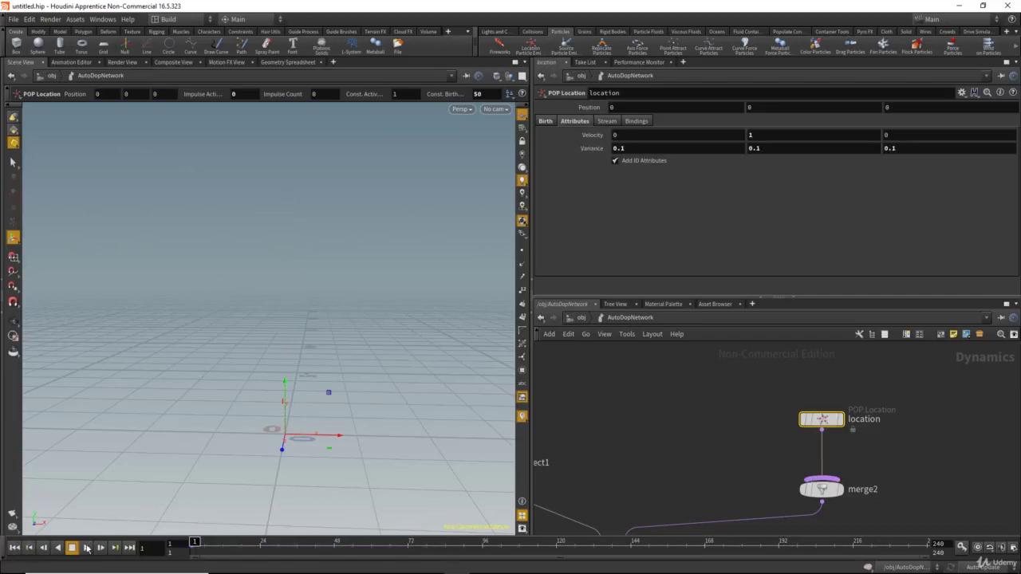
click(88, 548)
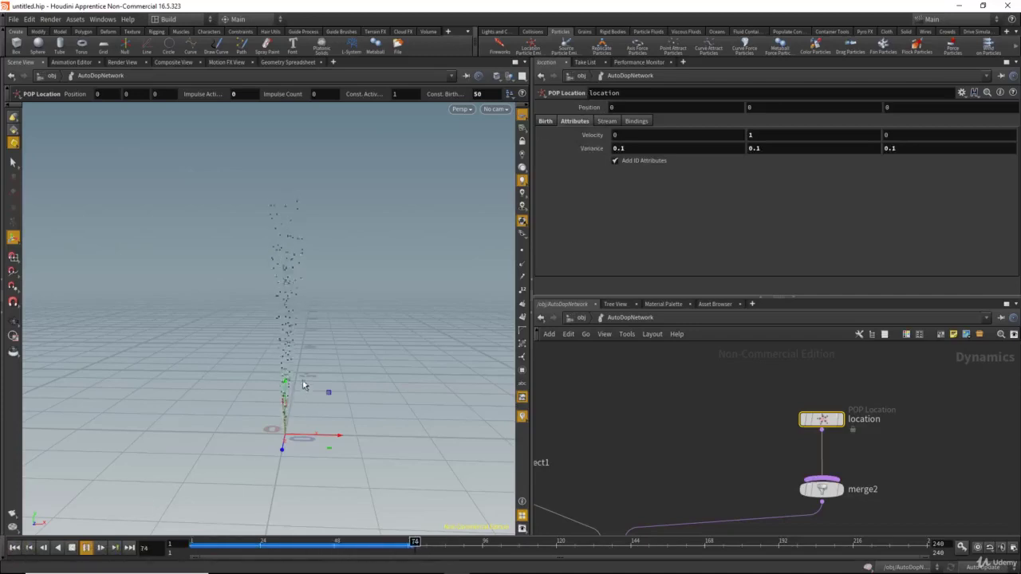
alt+drag(280, 321, 294, 300)
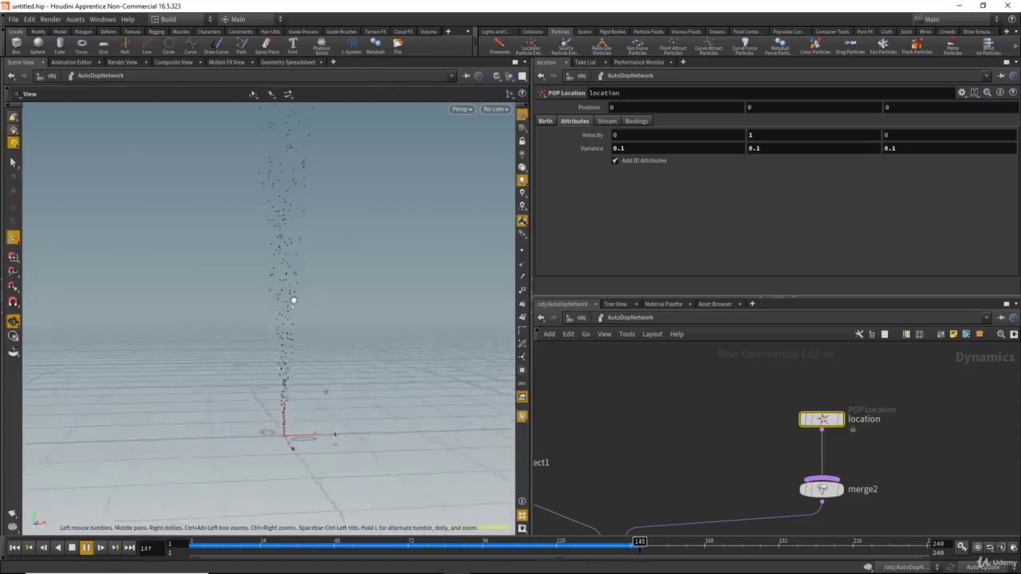
key(Return)
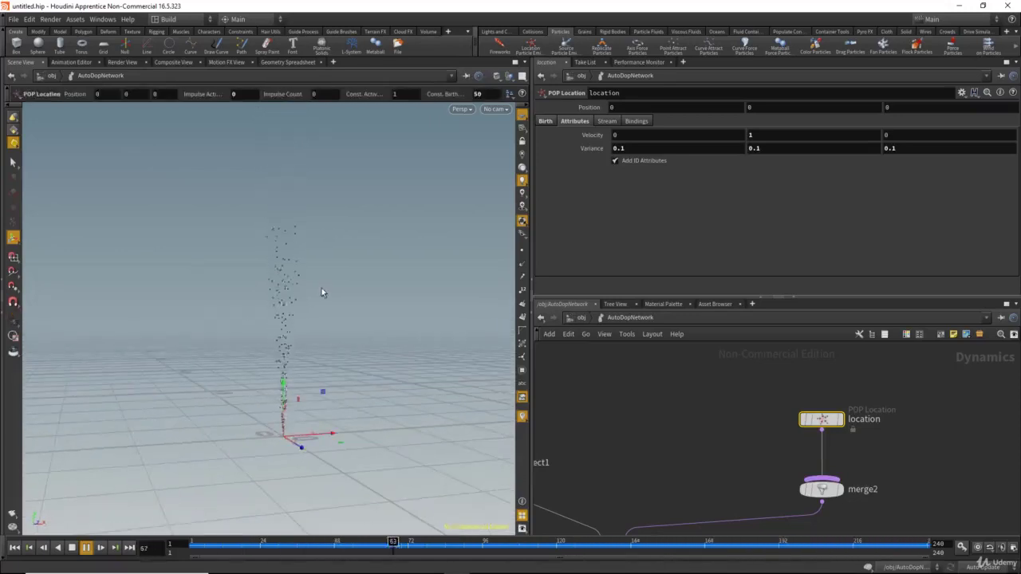
click(73, 549)
- Return to the first frame, duplicate the location node, and place the copy beside the original
middle_drag(652, 520, 722, 409)
scroll(662, 448, down, 2)
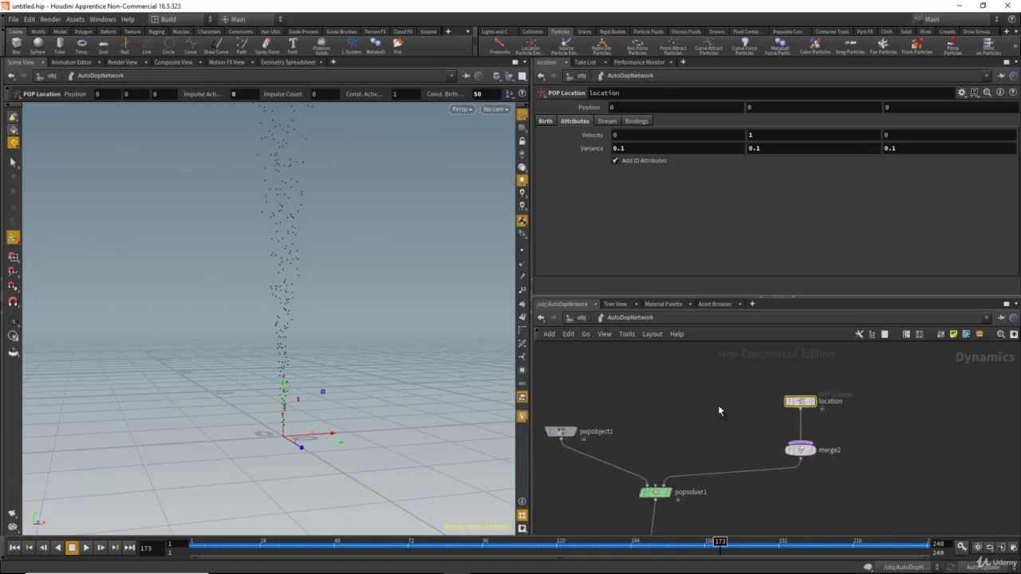
click(14, 548)
middle_drag(682, 394, 584, 396)
scroll(629, 391, up, 2)
drag(634, 374, 772, 431)
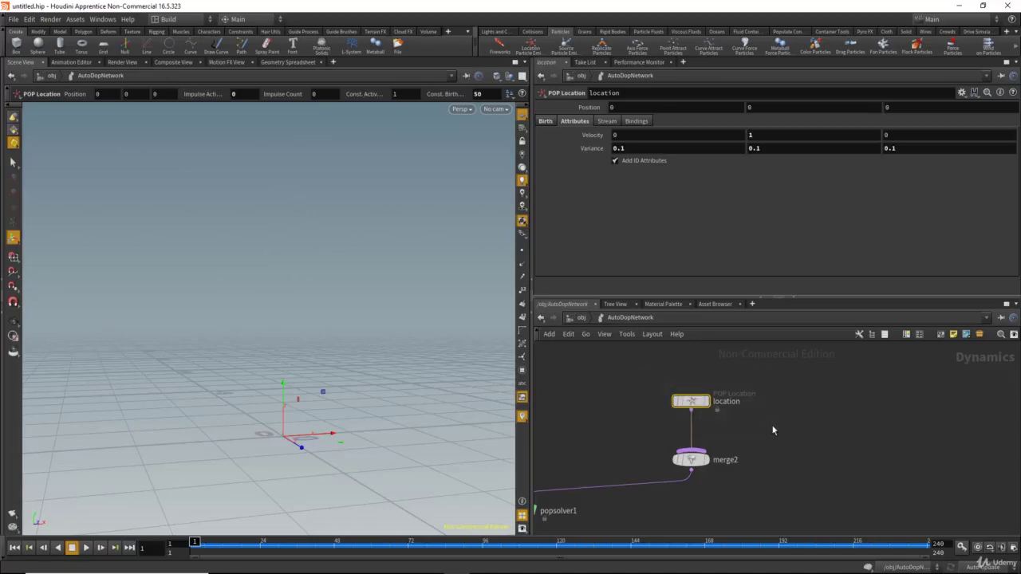
key(ctrl+c)
key(ctrl+v)
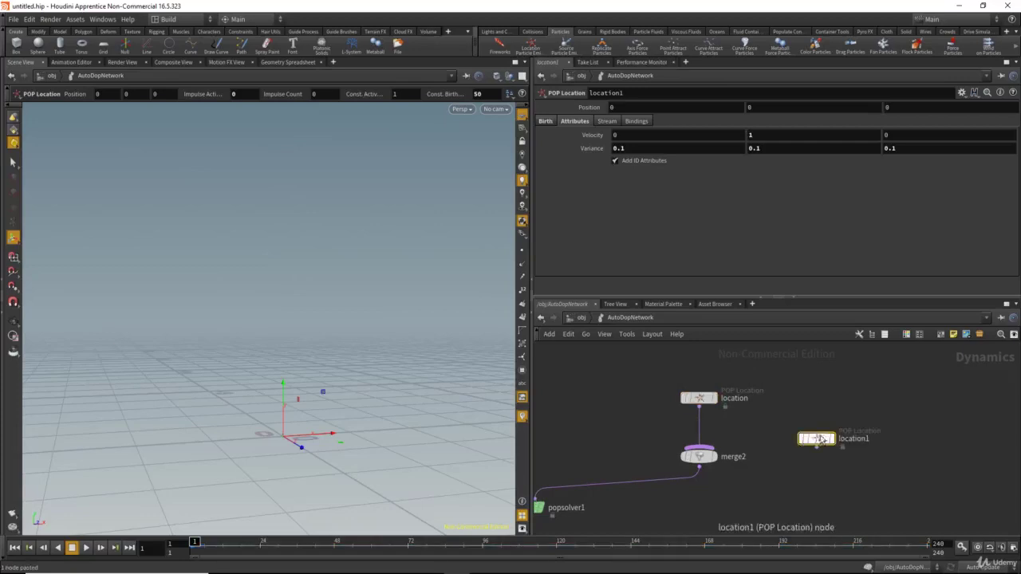
drag(817, 444, 835, 399)
middle_drag(806, 391, 830, 403)
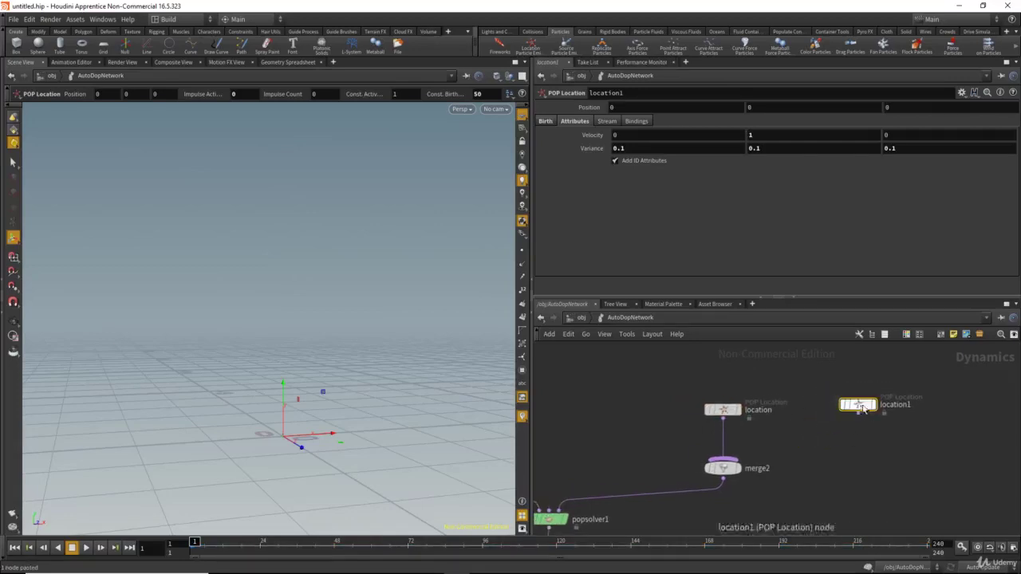
- Connect the location1 node to merge2 and move the original location node further away from location1
click(852, 414)
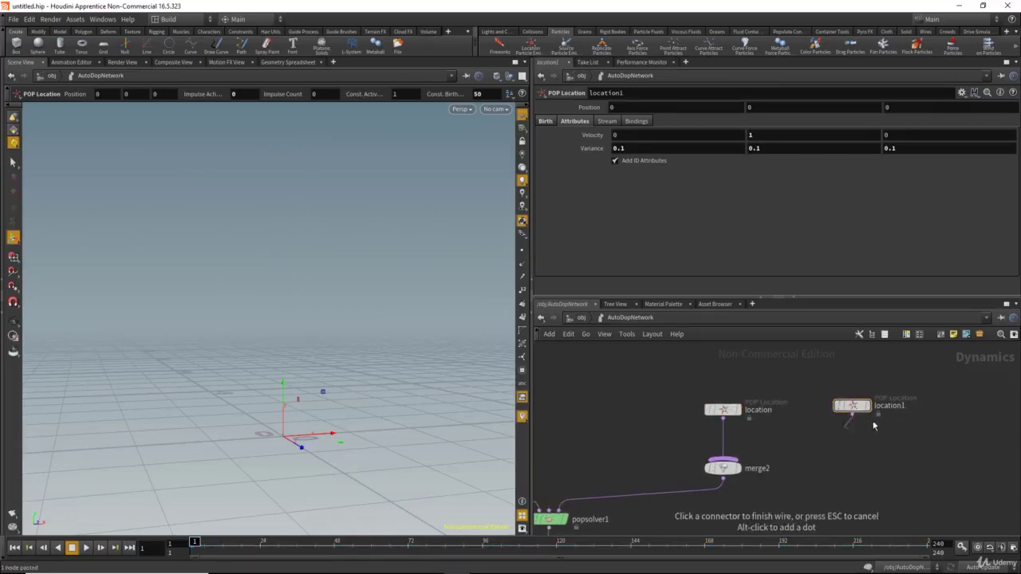
click(759, 469)
scroll(773, 470, up, 3)
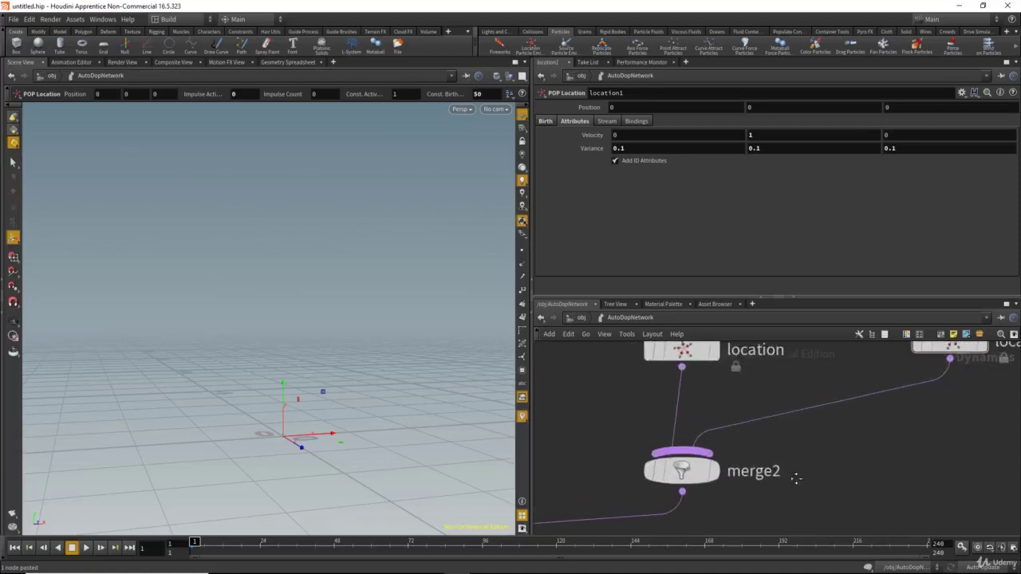
scroll(797, 458, down, 3)
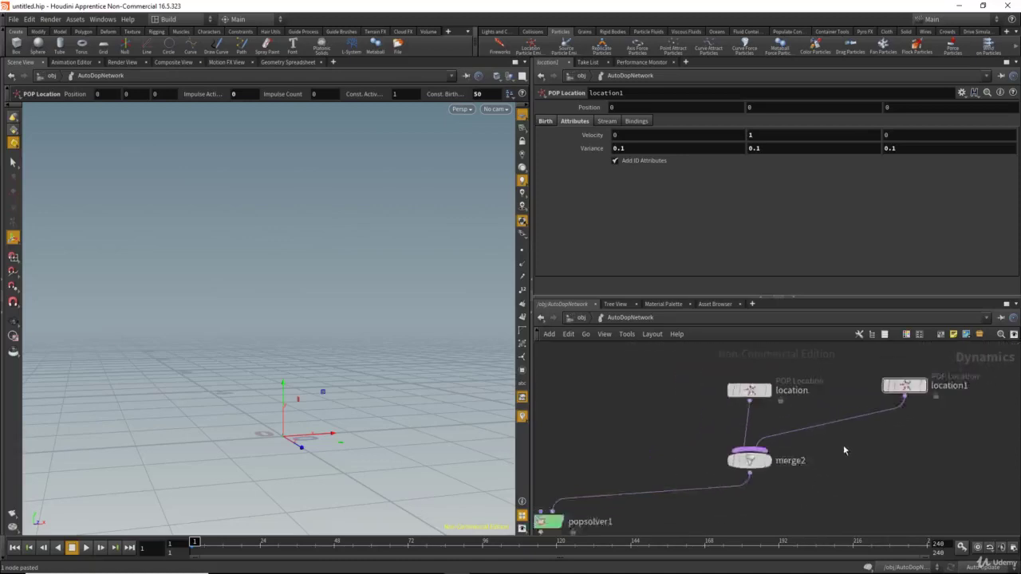
click(691, 409)
drag(691, 410, 644, 391)
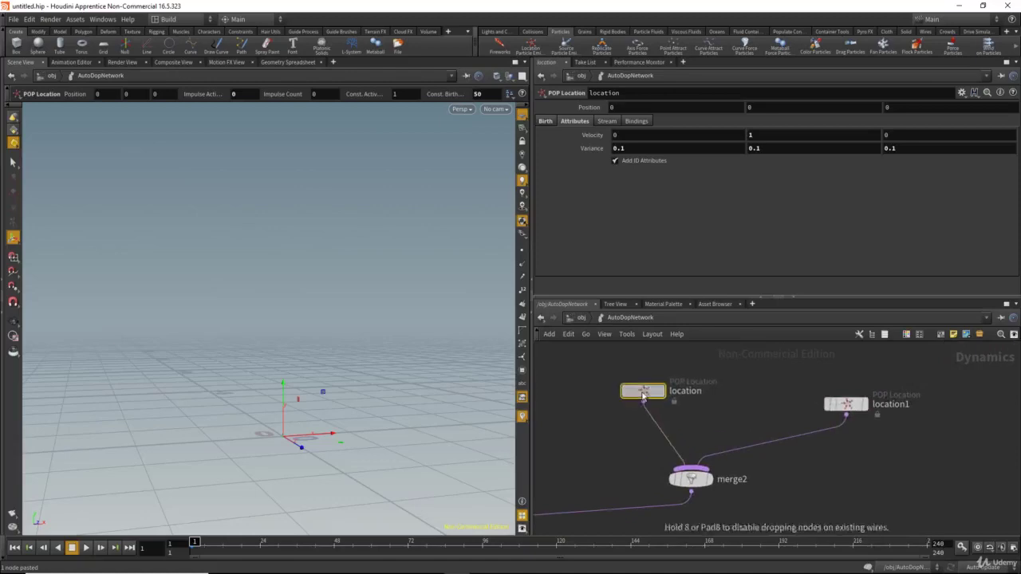
- Move the location1 emitter to about 1.91 on X and play the simulation to view both particle streams
drag(811, 381, 866, 407)
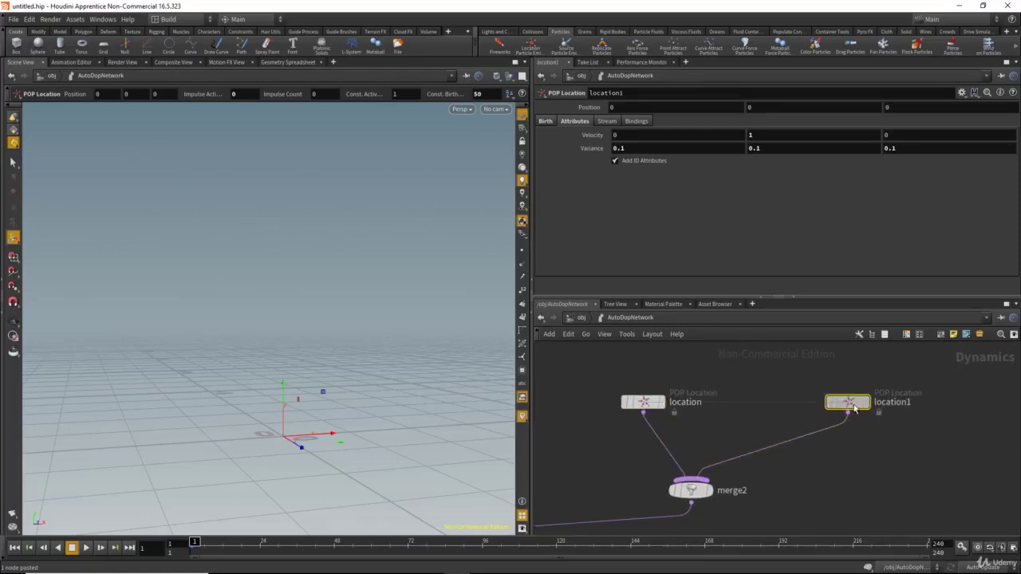
mouse_move(332, 437)
mouse_down()
mouse_move(474, 440)
mouse_move(328, 426)
mouse_up()
alt+middle_drag(328, 426, 280, 414)
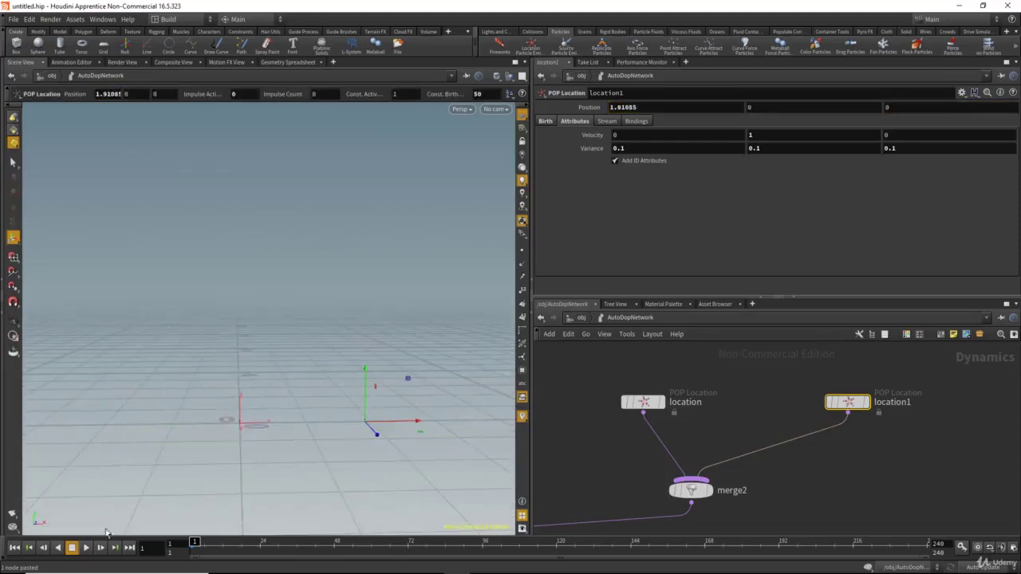
click(87, 548)
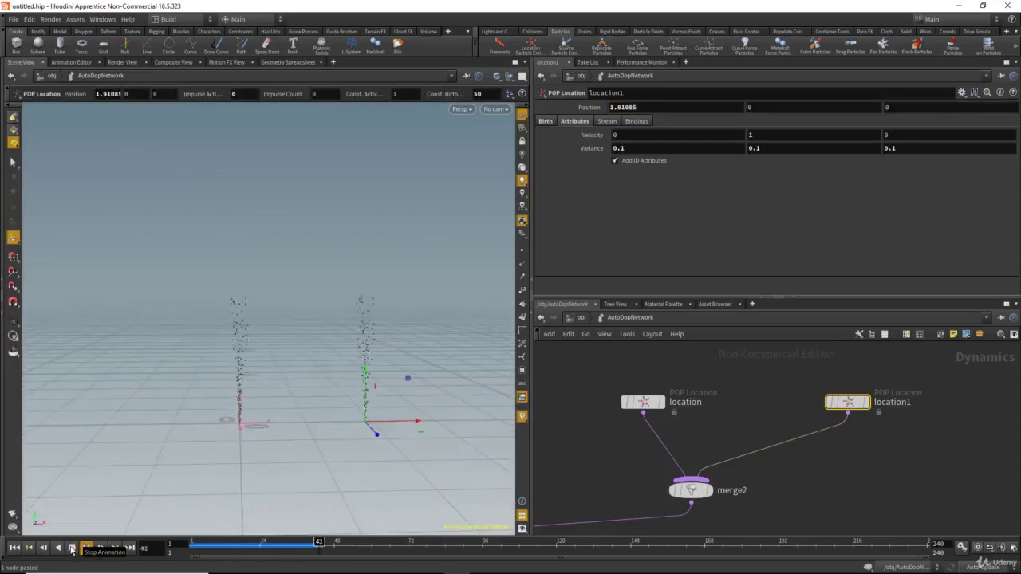
click(71, 549)
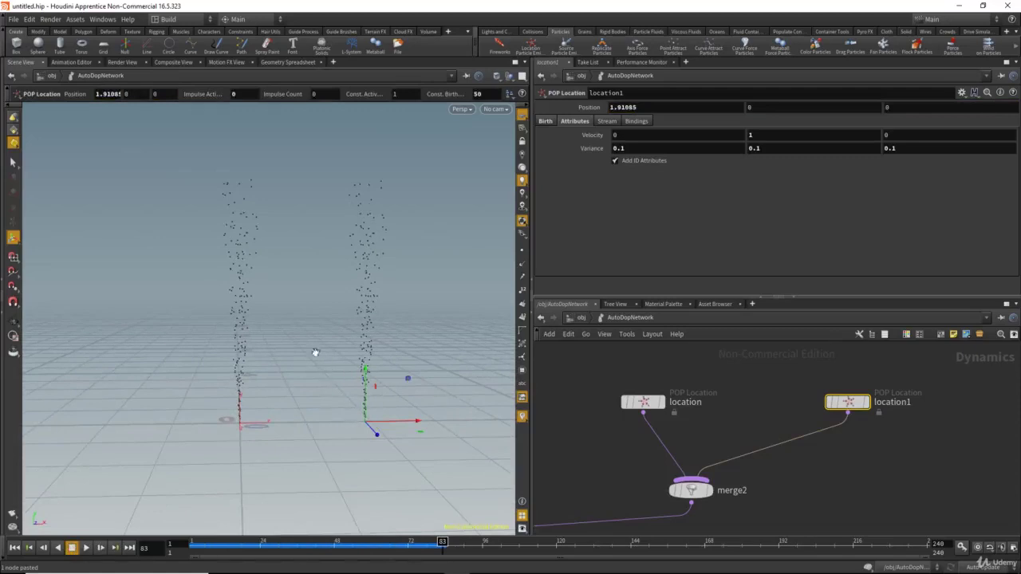
alt+drag(315, 353, 423, 411)
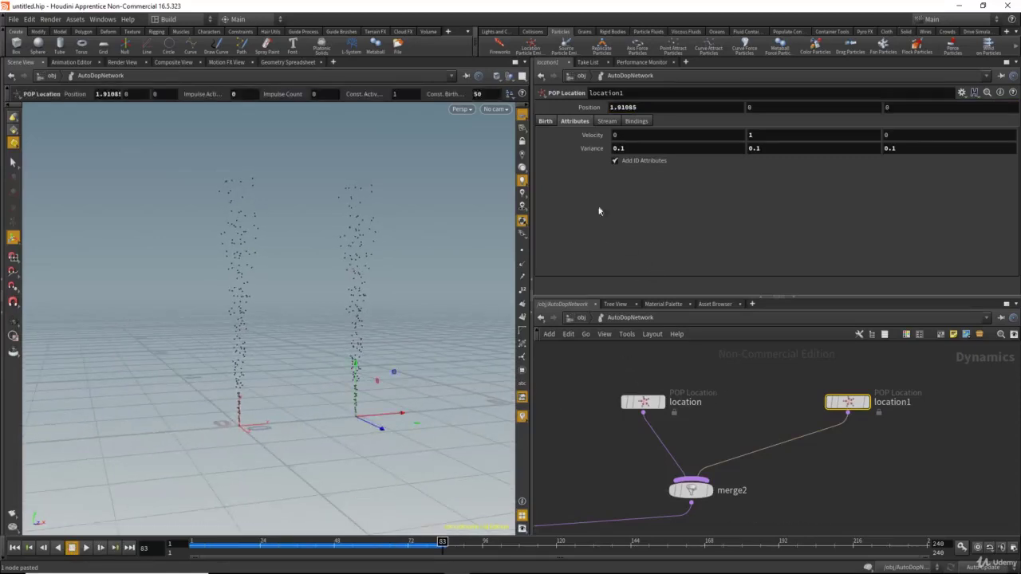
- Show location1's Stream parameters and read the description of the Stream Name parameter
click(607, 121)
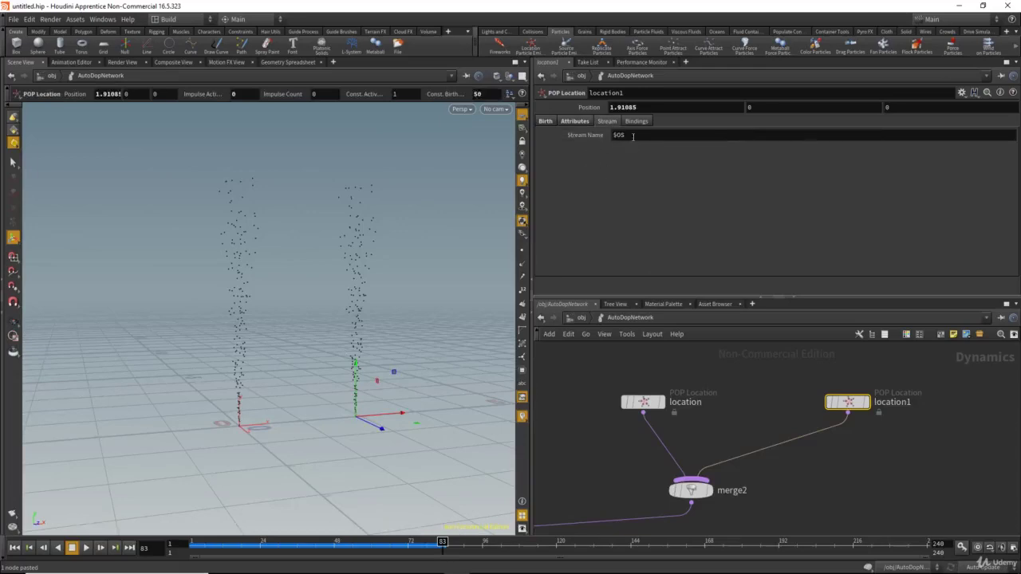
middle_drag(715, 391, 736, 393)
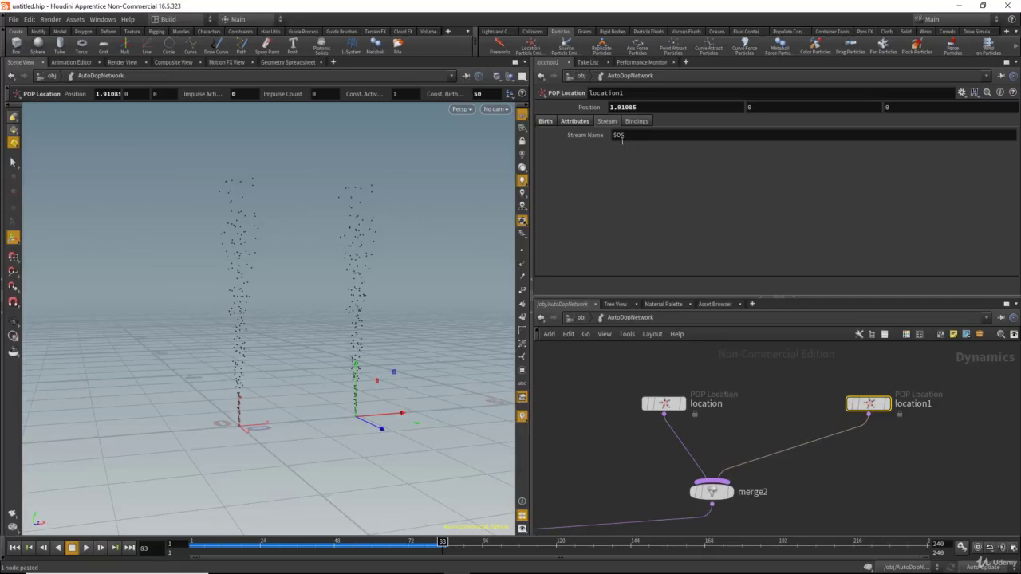
scroll(804, 431, up, 1)
middle_drag(797, 433, 829, 430)
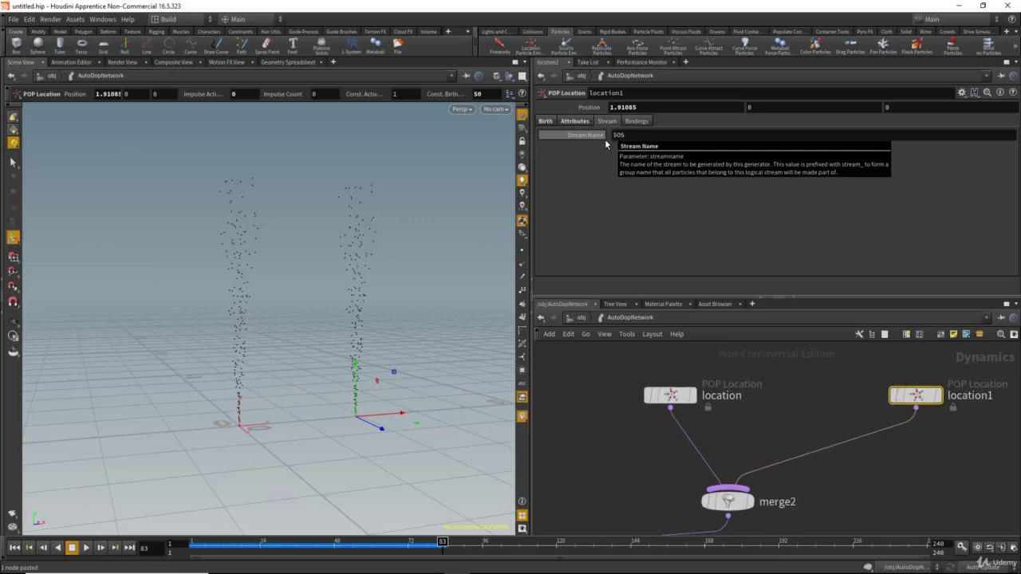
middle_drag(798, 428, 784, 432)
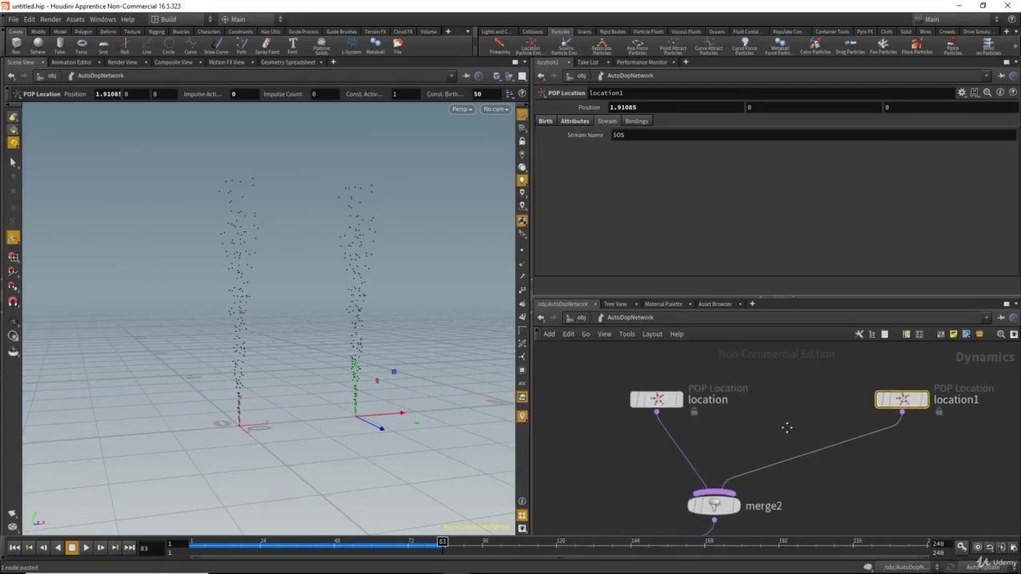
- Inspect the location and location1 nodes in turn and relate their names to location1's Stream Name parameter
click(678, 401)
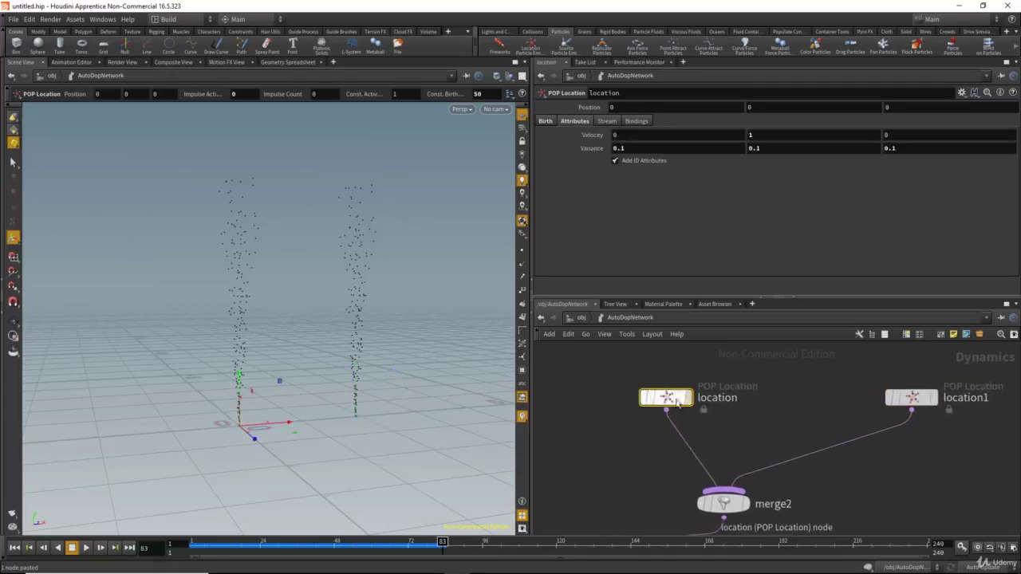
middle_click(671, 401)
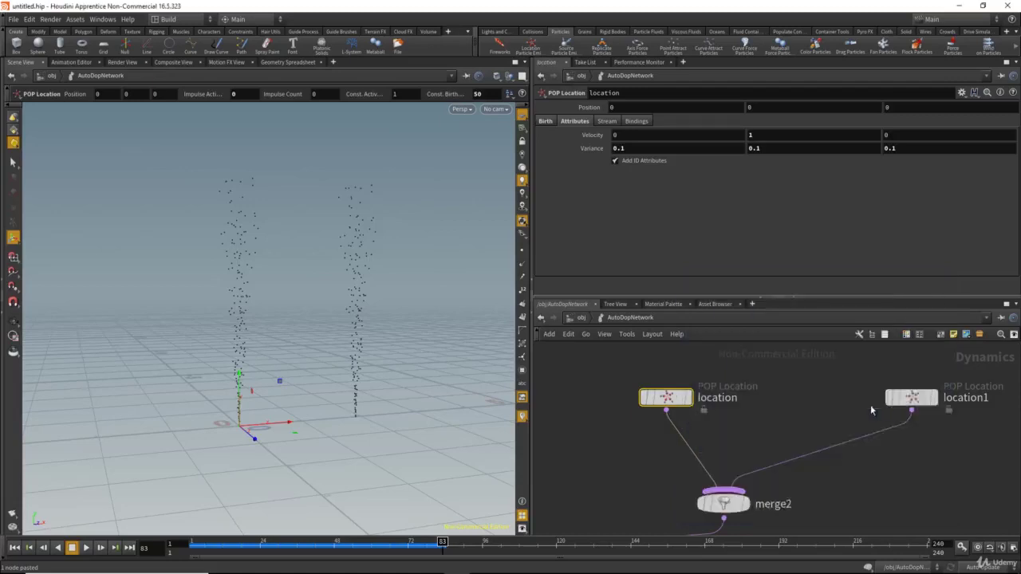
middle_drag(870, 404, 833, 391)
drag(836, 386, 949, 442)
middle_drag(719, 415, 780, 412)
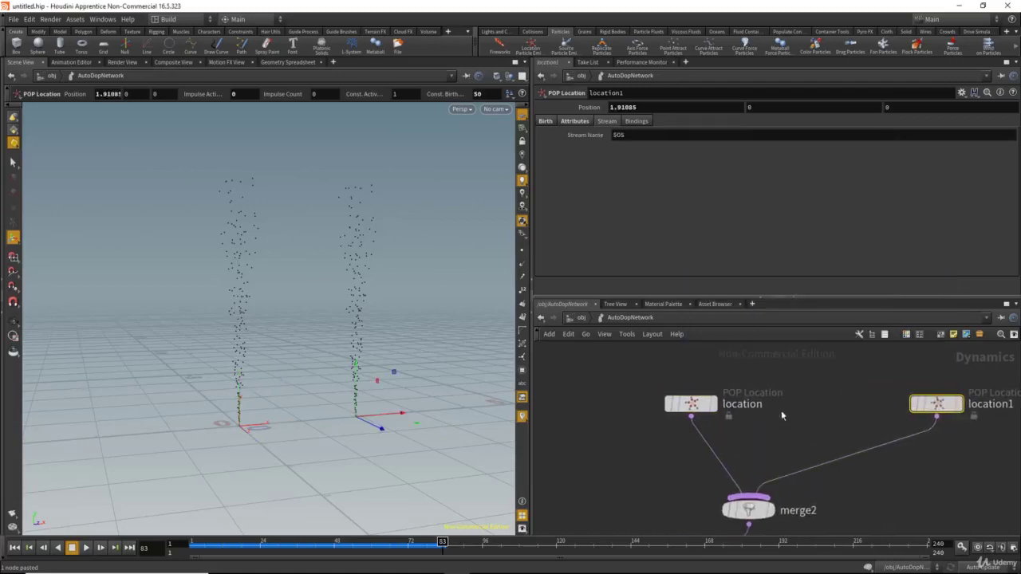
drag(787, 391, 621, 424)
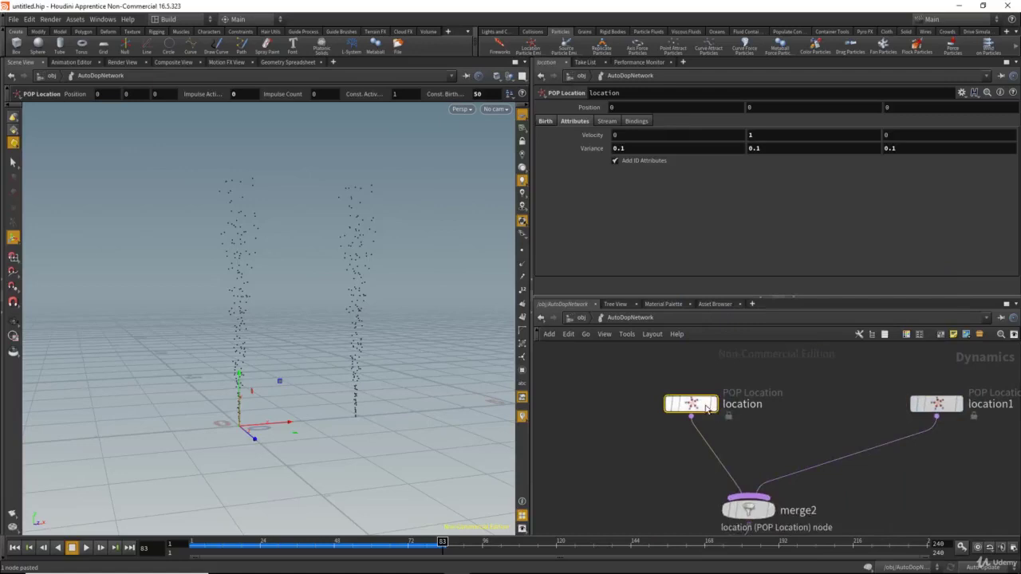
click(935, 407)
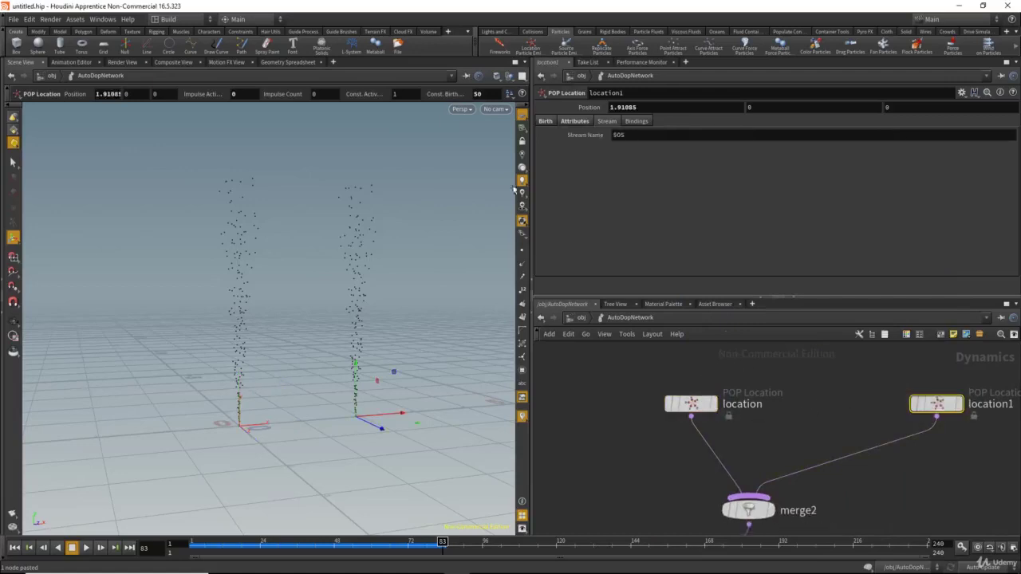
click(590, 136)
middle_drag(778, 398, 772, 401)
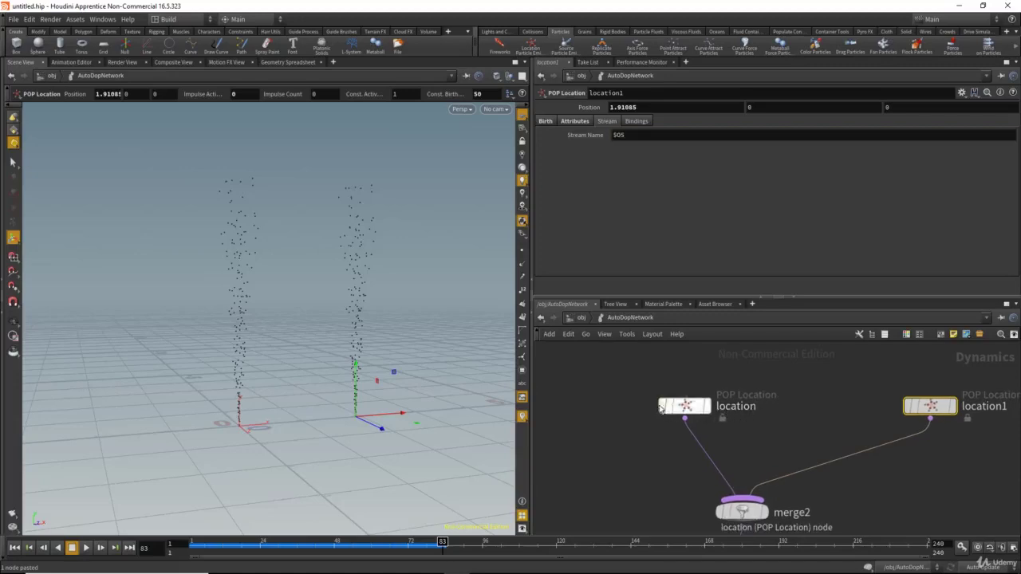
- Rename the original location node as Particle1
double_click(737, 408)
drag(760, 408, 658, 408)
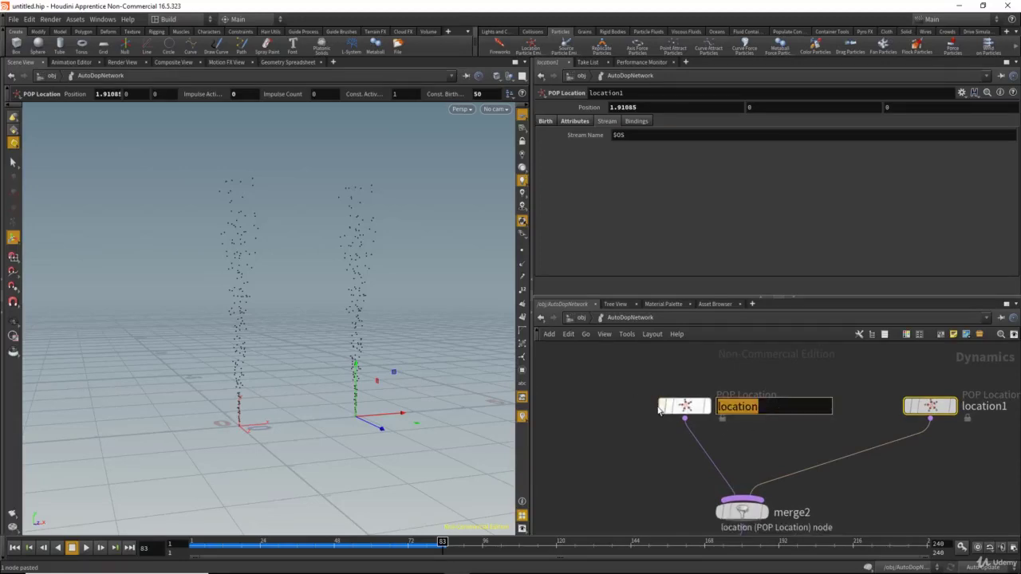
text(P)
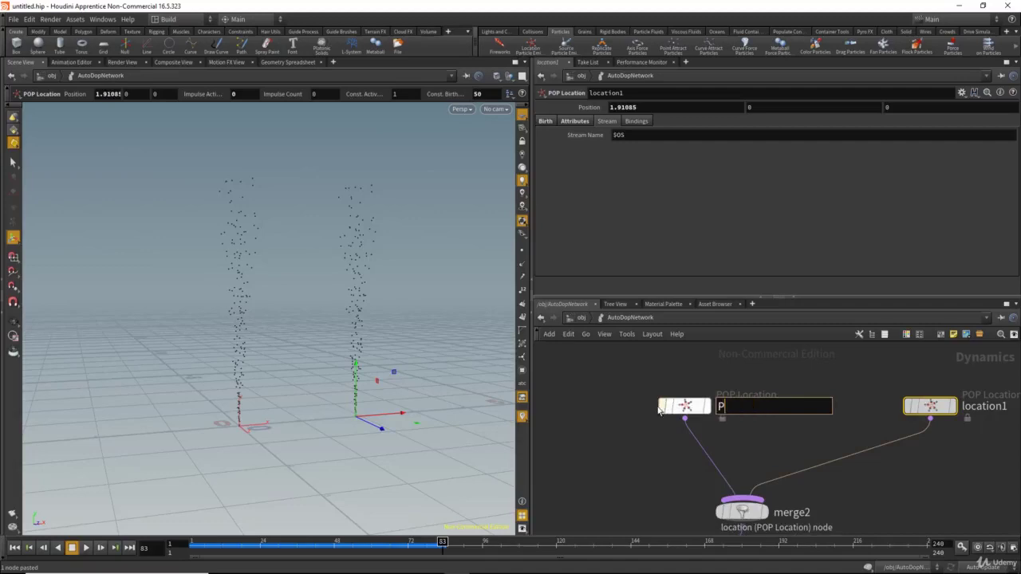
text(article1)
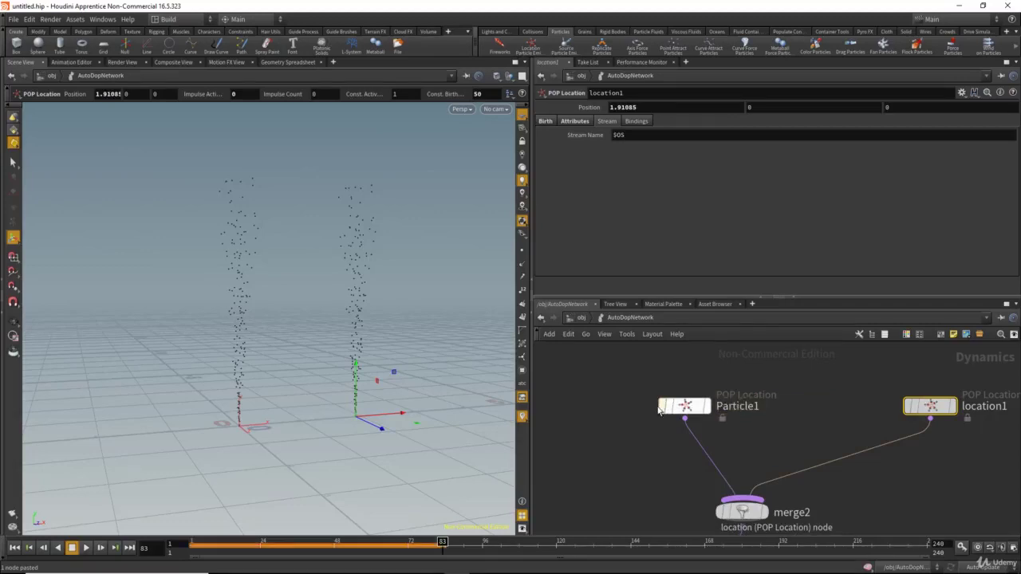
- Copy the Particle1 node's name and reuse it to rename the location1 node as Particle2
double_click(749, 406)
key(ctrl+c)
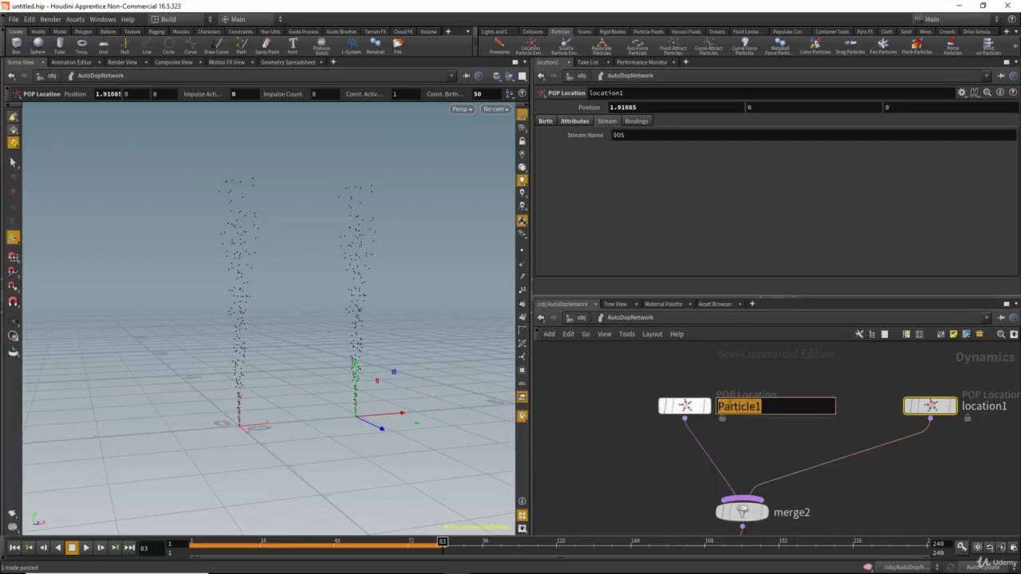
middle_drag(828, 387, 606, 386)
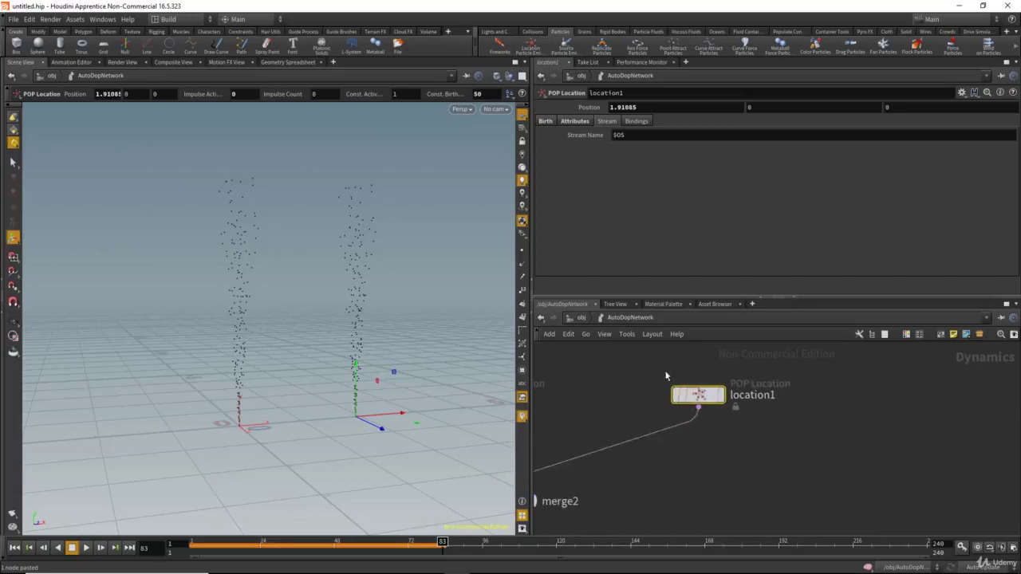
double_click(760, 403)
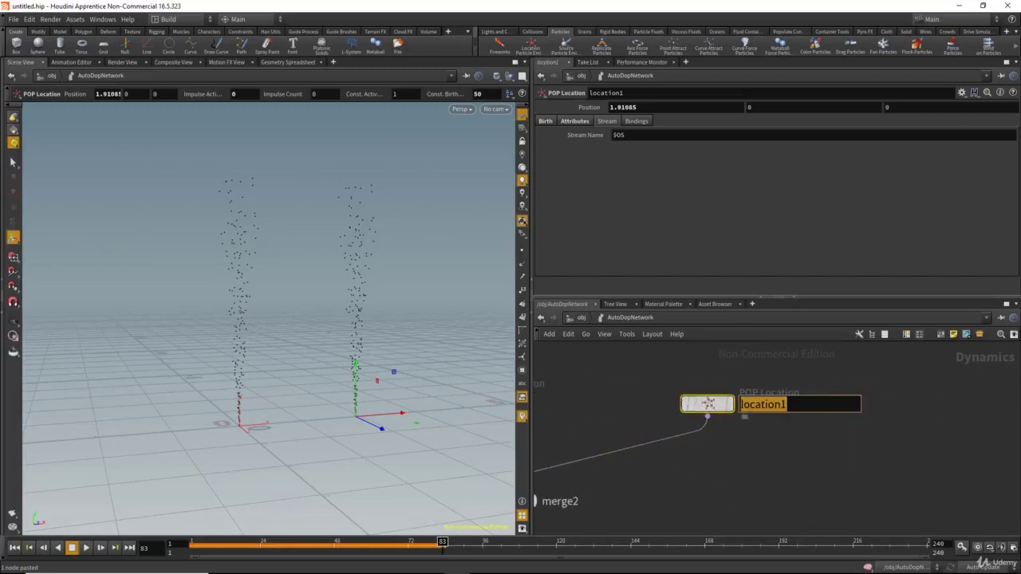
key(ctrl+v)
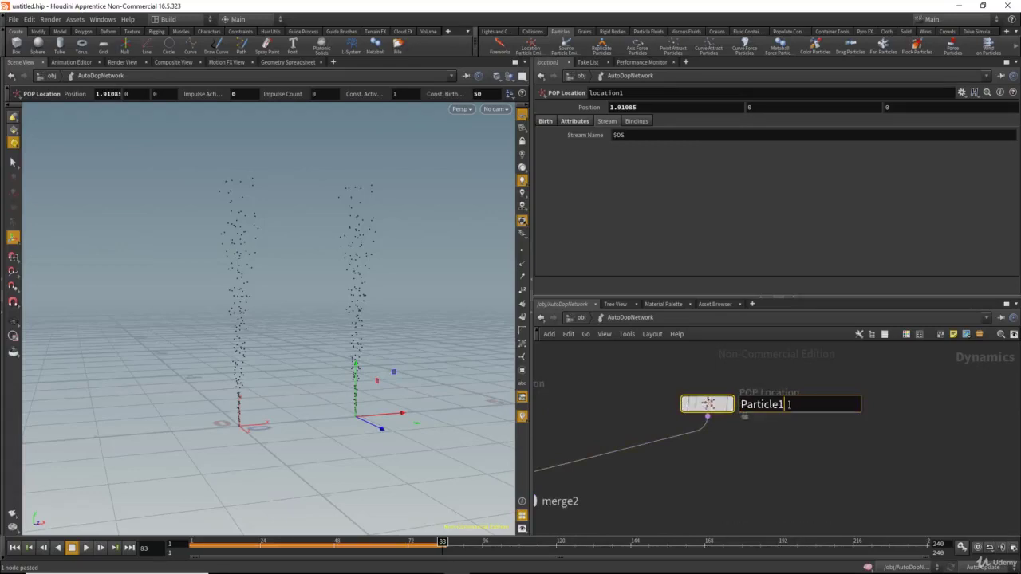
click(704, 367)
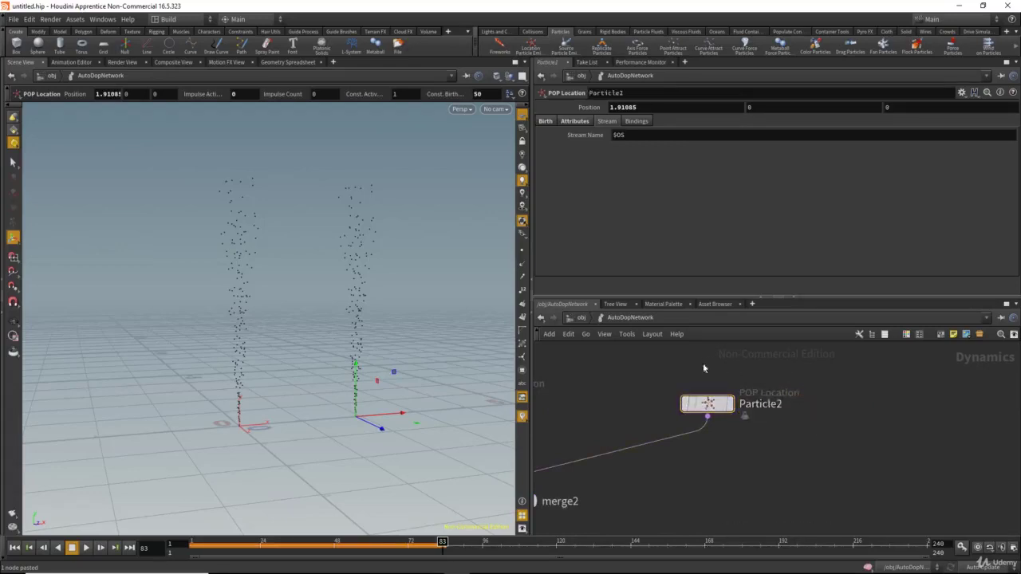
- Return to the obj level and open the location_particles geometry network
middle_drag(656, 367, 817, 381)
middle_drag(610, 411, 794, 419)
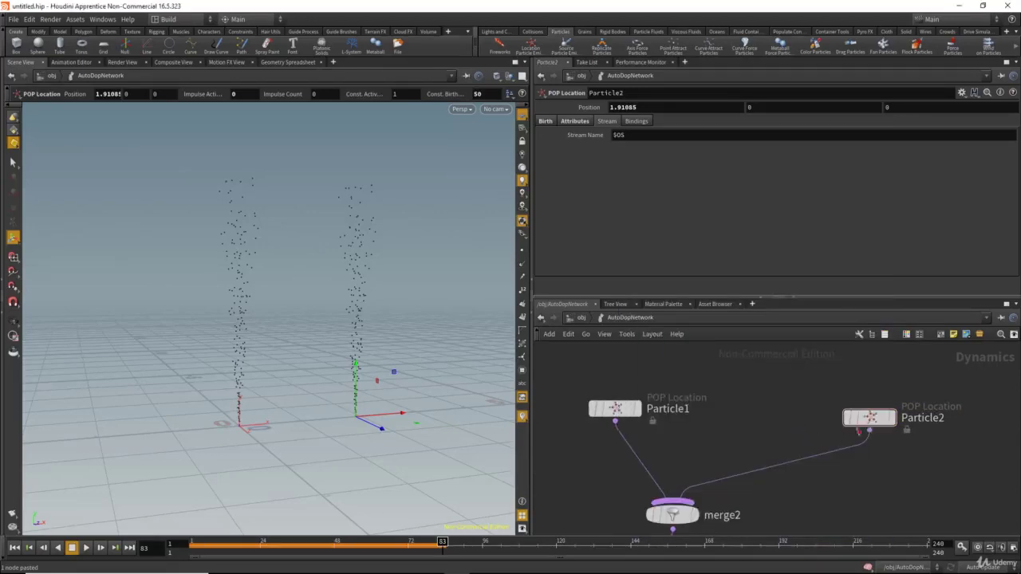
middle_drag(615, 462, 729, 436)
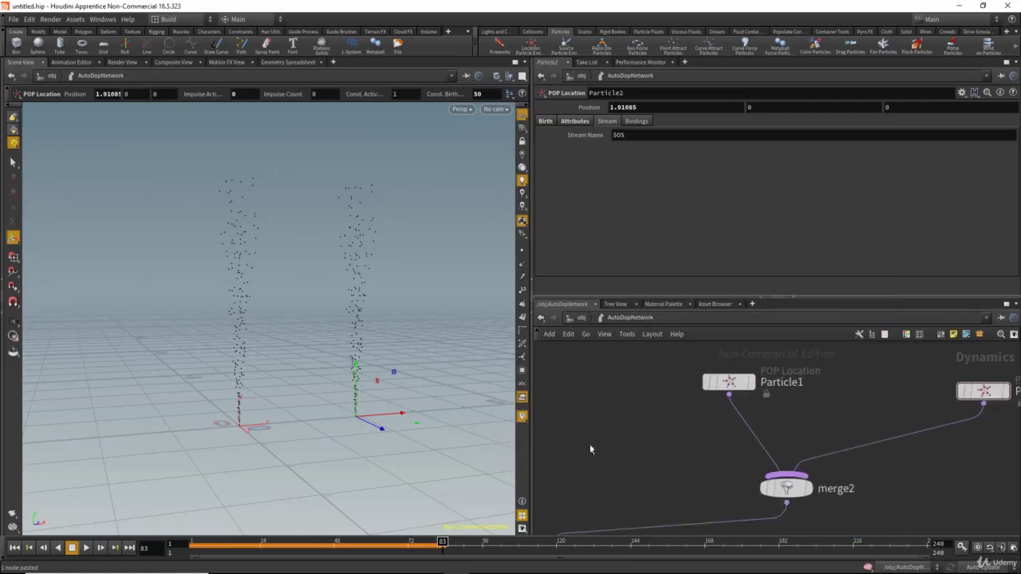
middle_drag(590, 449, 589, 432)
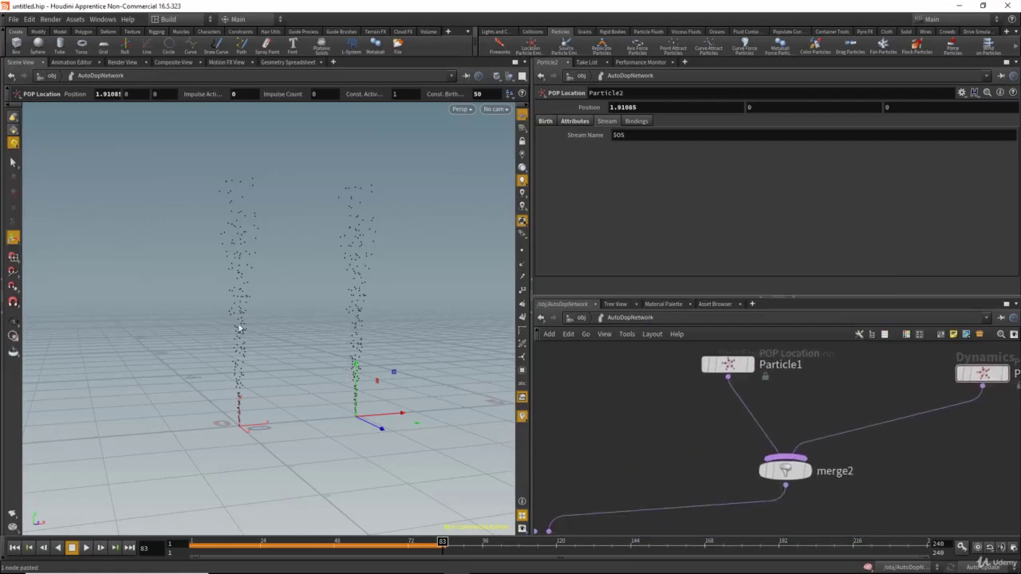
middle_drag(751, 445, 893, 431)
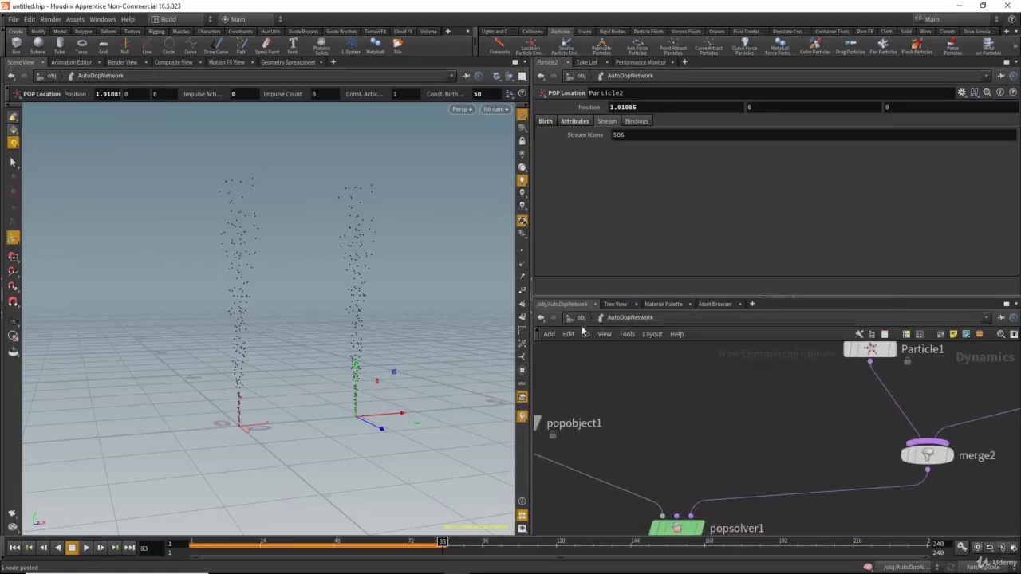
click(581, 318)
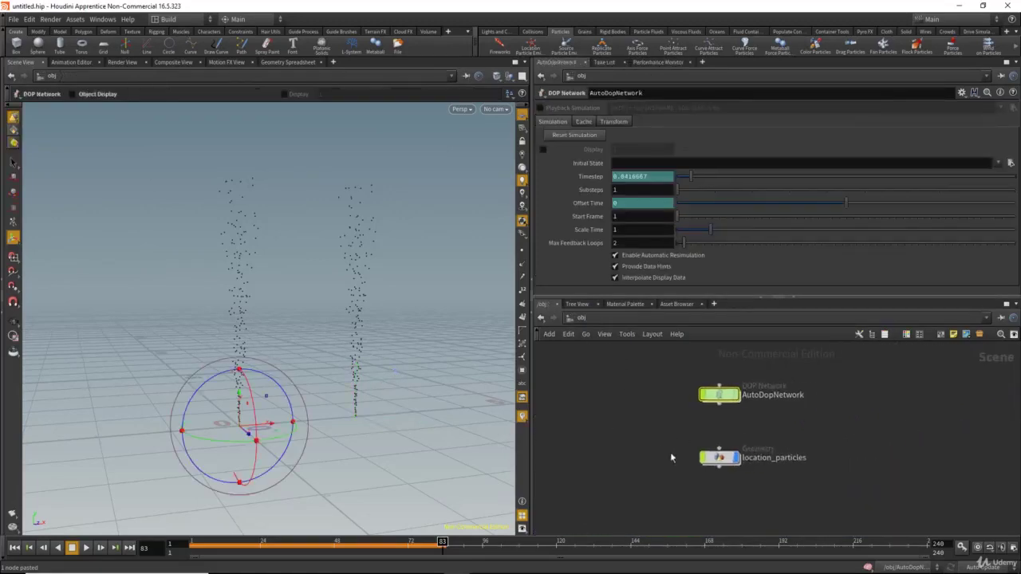
double_click(720, 461)
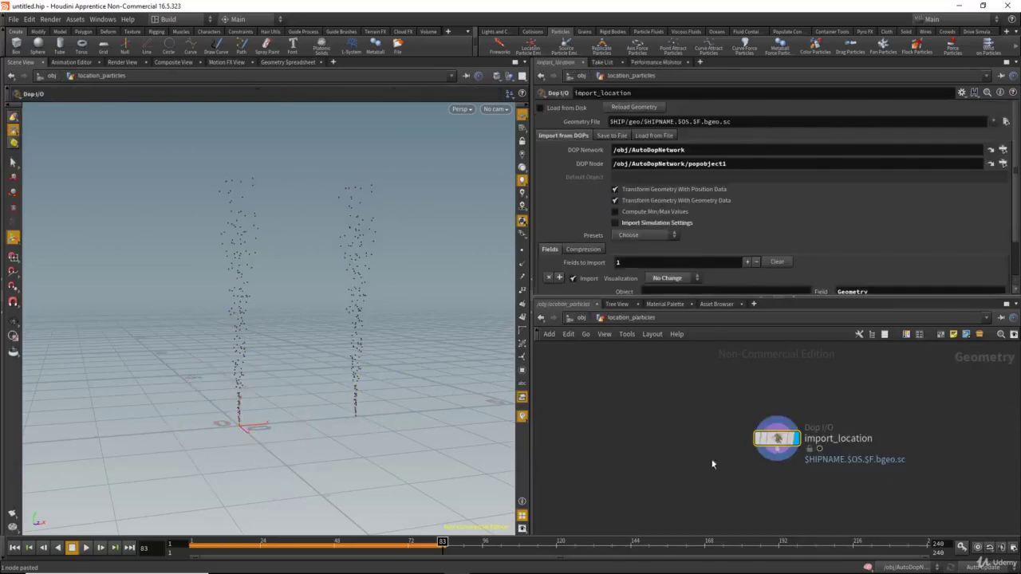
- Add a Color node after import_location, make it the displayed node and place it just below the import node
key(Tab)
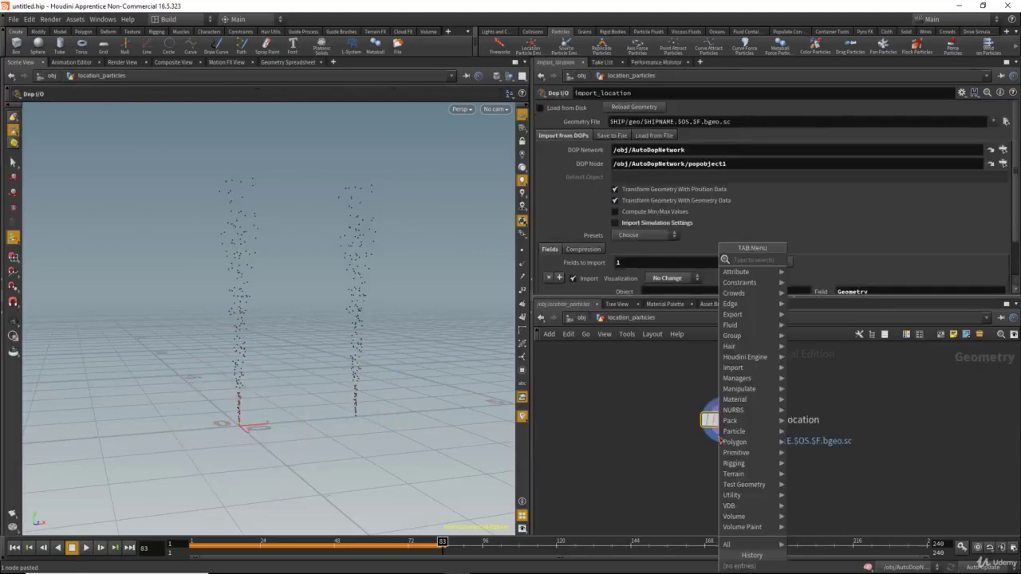
text(c)
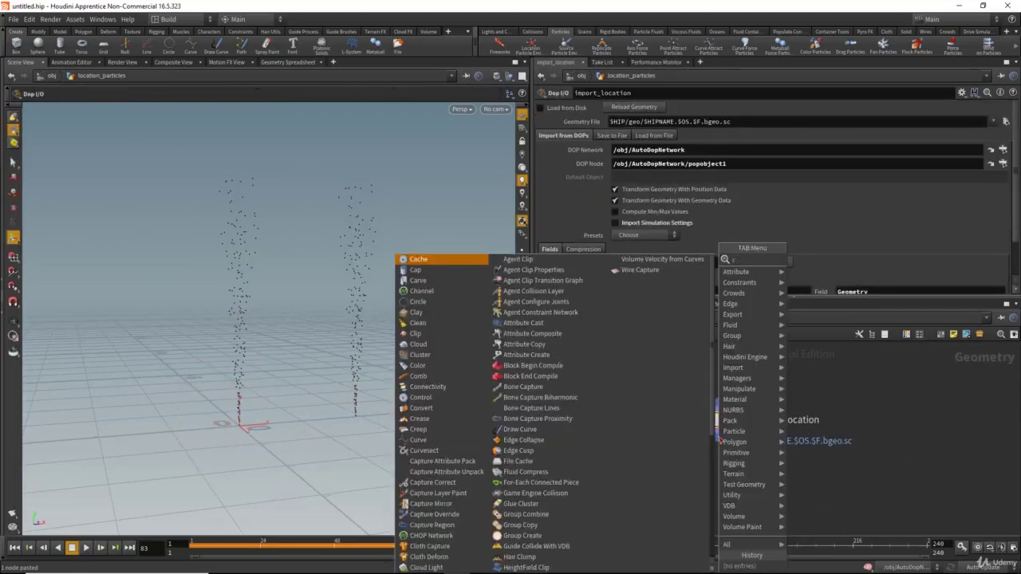
text(olo)
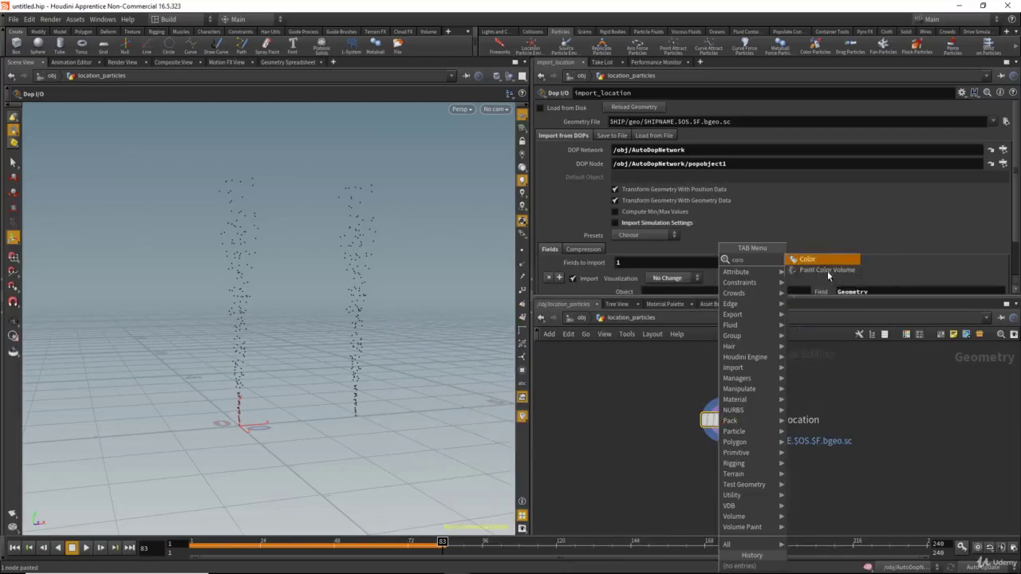
click(822, 259)
click(721, 476)
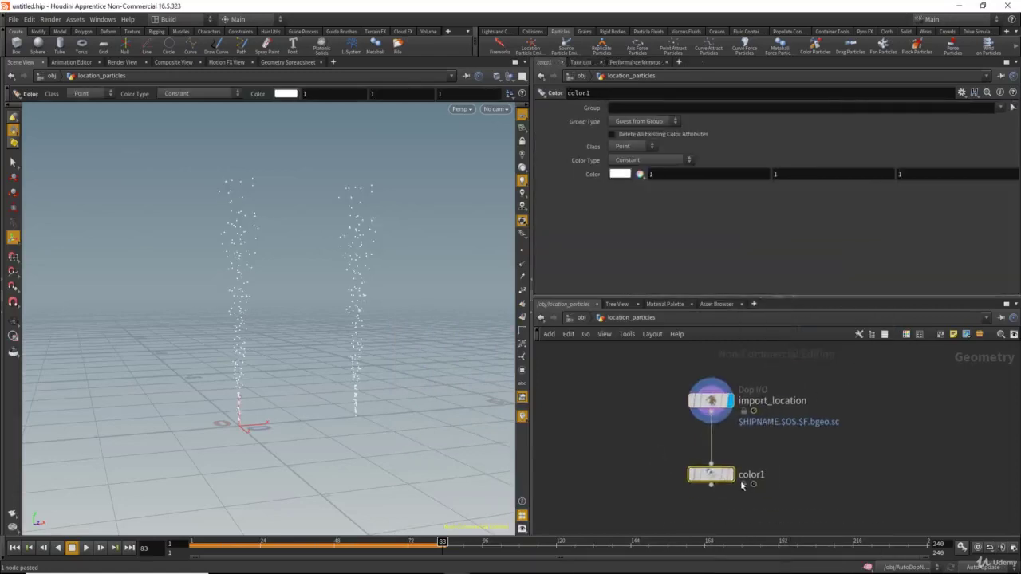
click(731, 477)
mouse_move(627, 451)
mouse_down()
mouse_move(805, 507)
mouse_move(777, 508)
mouse_up()
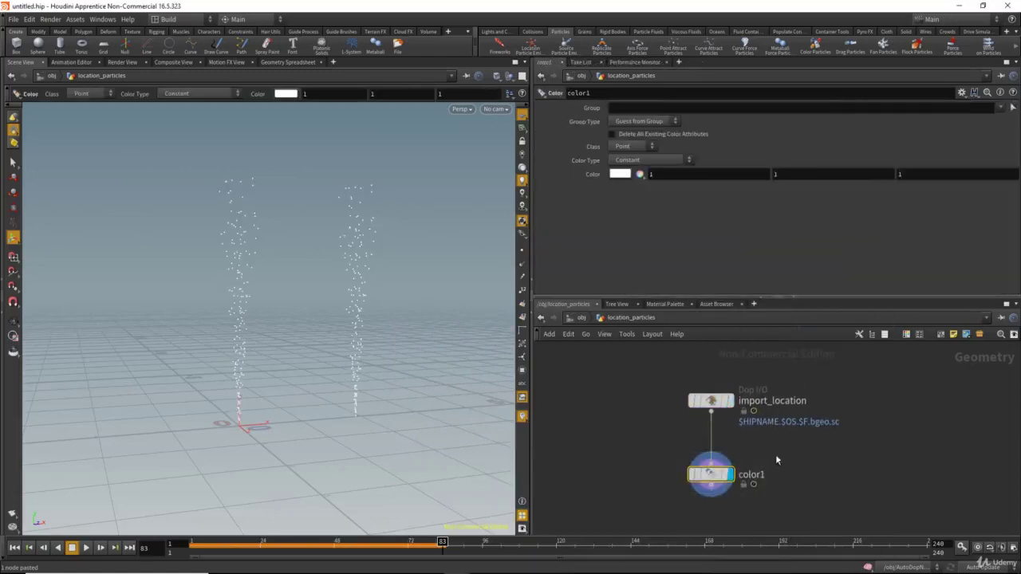
middle_drag(776, 455, 801, 439)
scroll(802, 441, up, 2)
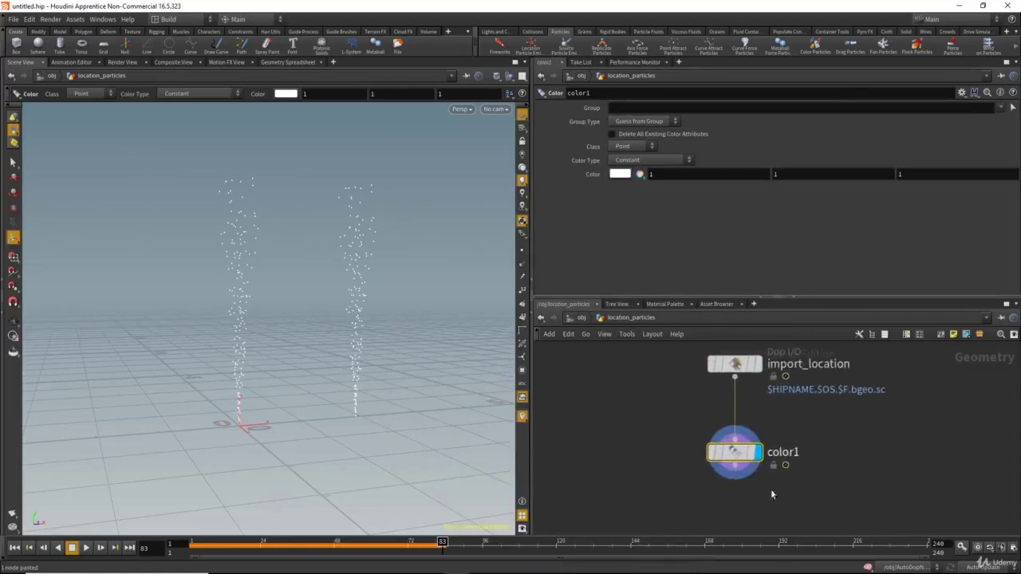
drag(709, 452, 792, 478)
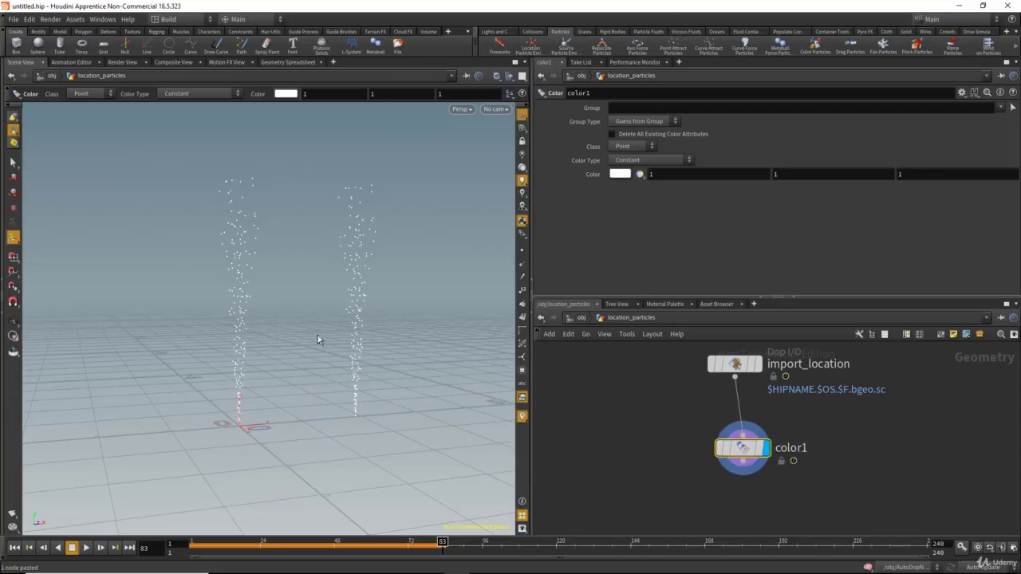
- Check the groups available to color1 and replay the simulation from the first frame to refresh them
click(1000, 108)
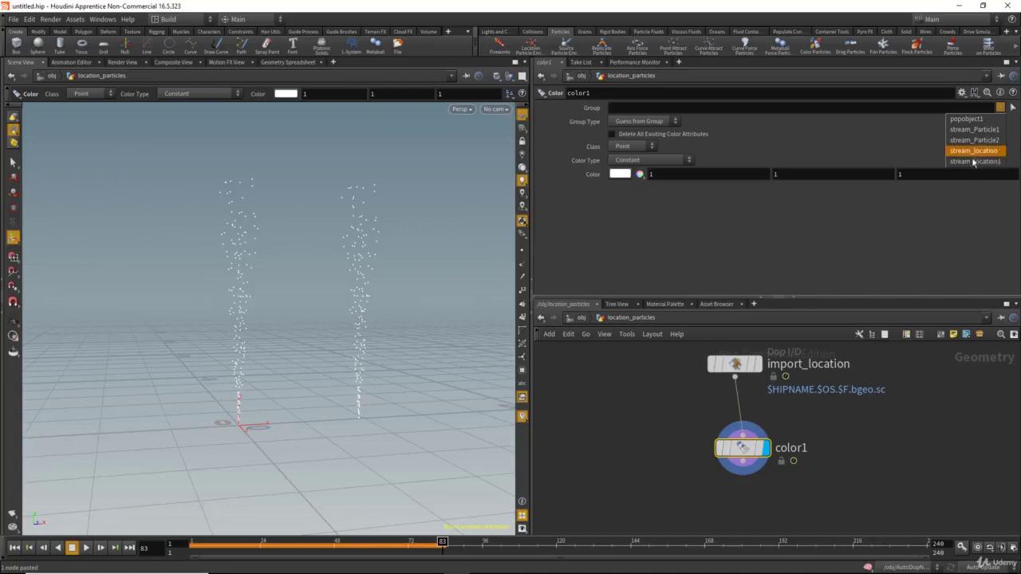
click(598, 463)
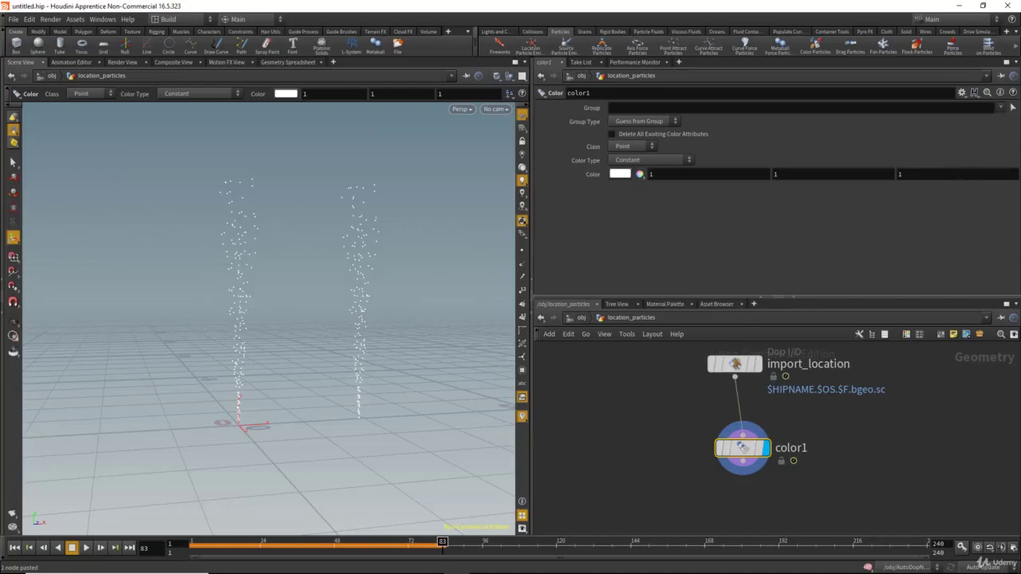
click(15, 548)
click(86, 547)
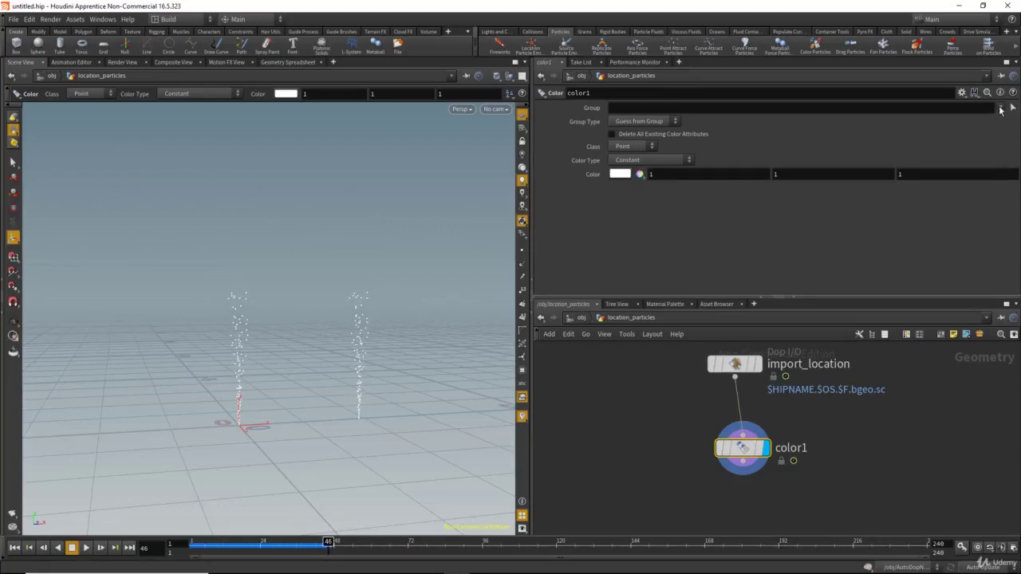
- Restrict color1 to the stream_Particle1 group and scrub the timeline from the start to frame 37
click(1001, 110)
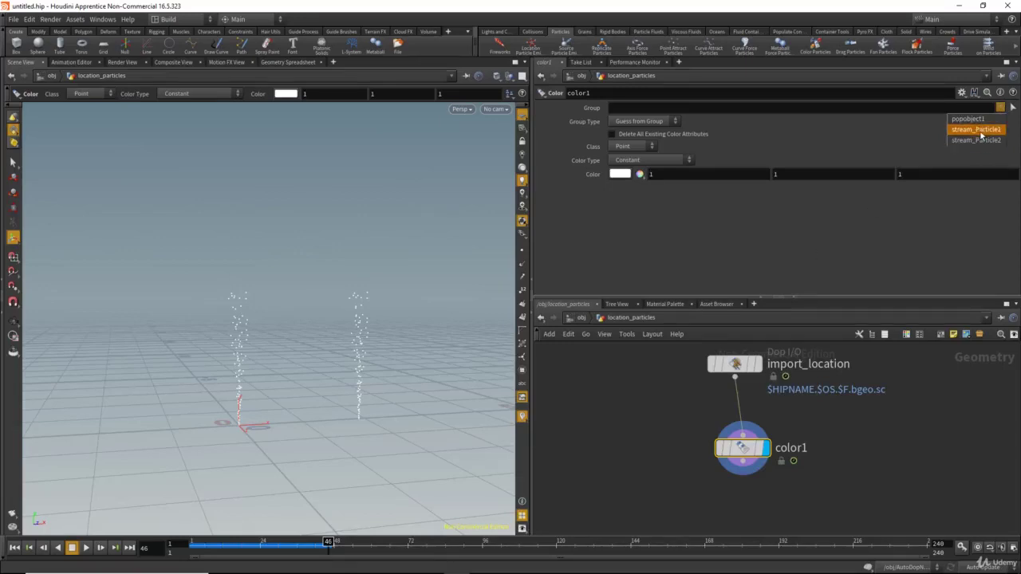
click(976, 130)
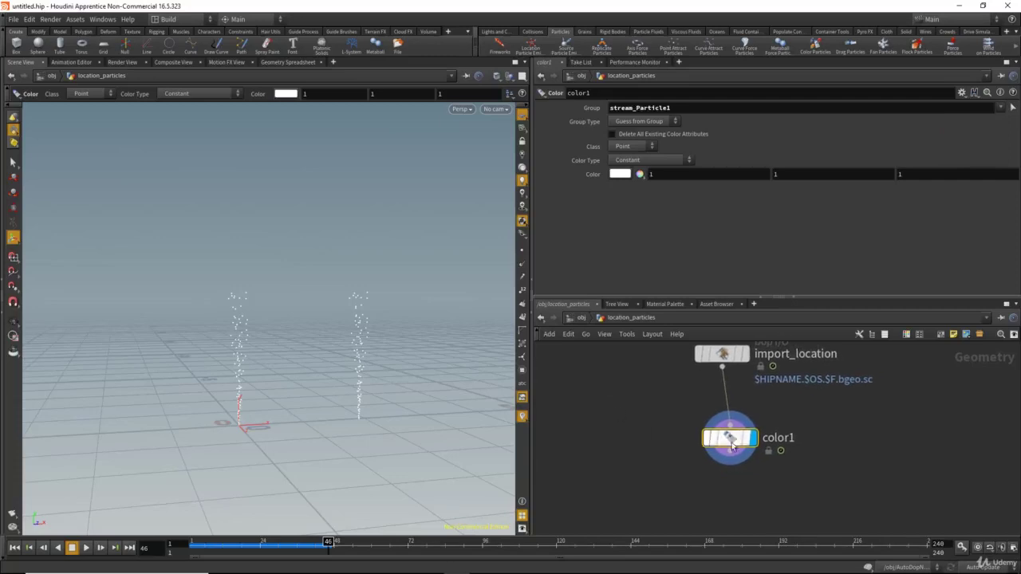
drag(732, 446, 715, 446)
click(203, 545)
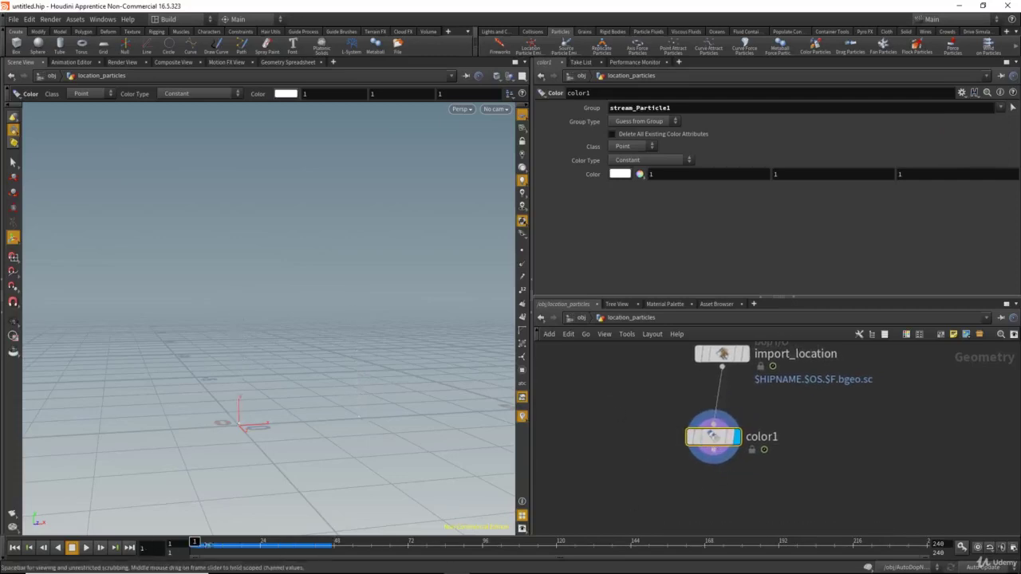
drag(208, 545, 301, 546)
- Duplicate the color1 node and connect the copy's input to color1's output
middle_drag(614, 441, 593, 435)
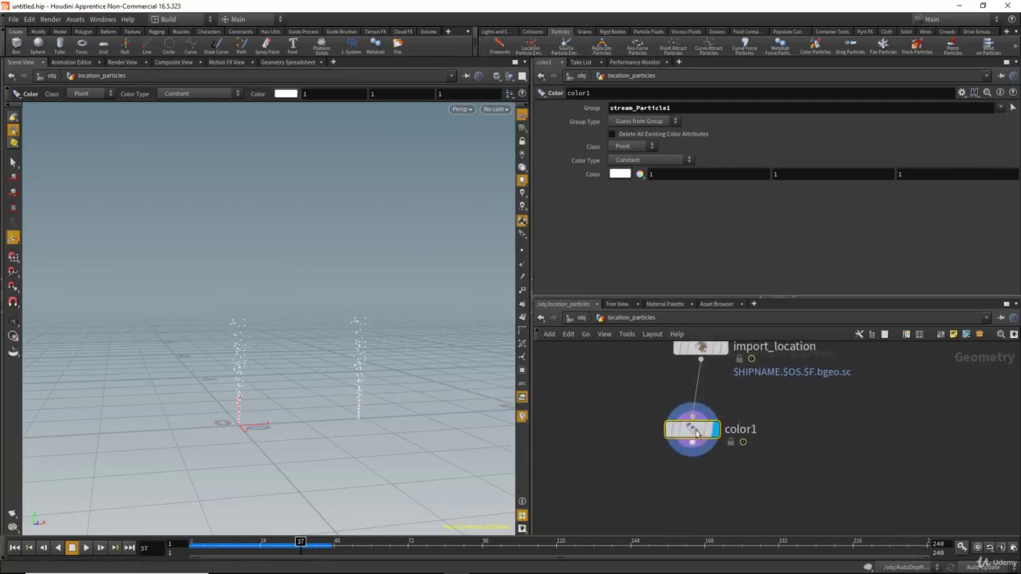
drag(696, 433, 705, 429)
drag(643, 410, 783, 476)
key(ctrl+c)
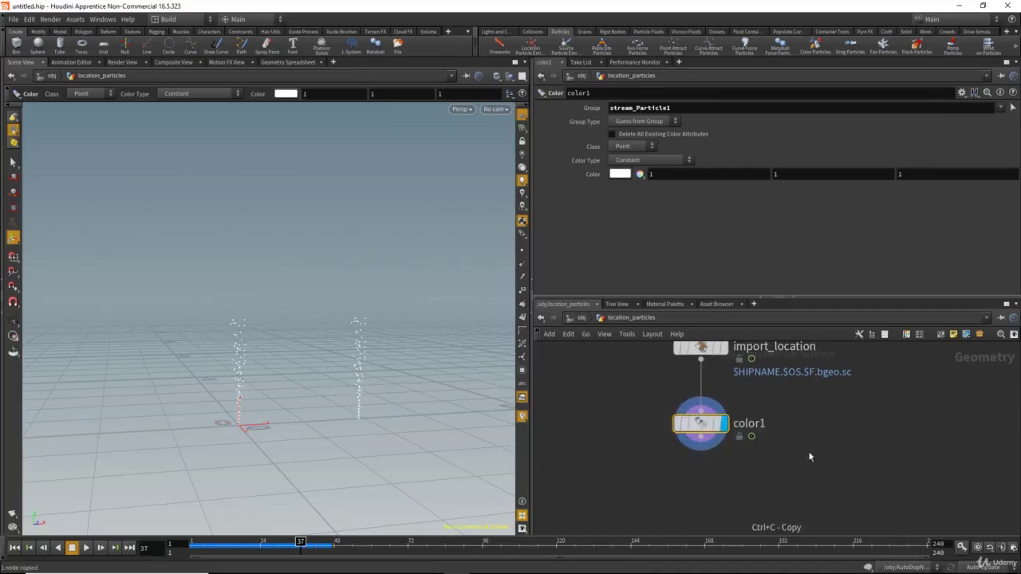
key(ctrl+v)
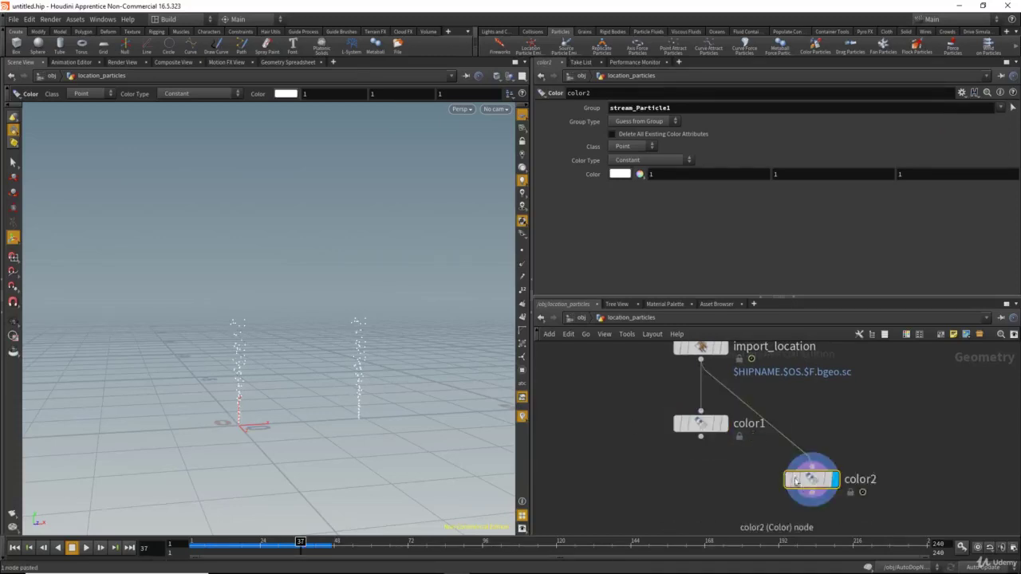
drag(803, 488, 776, 498)
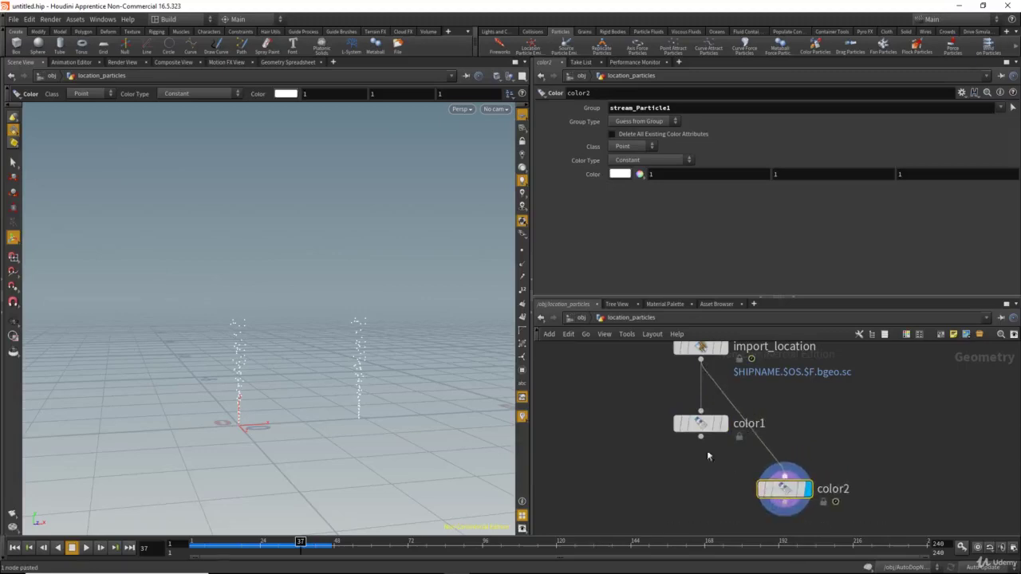
click(784, 479)
click(699, 437)
- Replace color2's group with stream_Particle2 and set its color to pure red (1, 0, 0)
click(1003, 109)
click(836, 110)
drag(836, 109, 521, 118)
key(BackSpace)
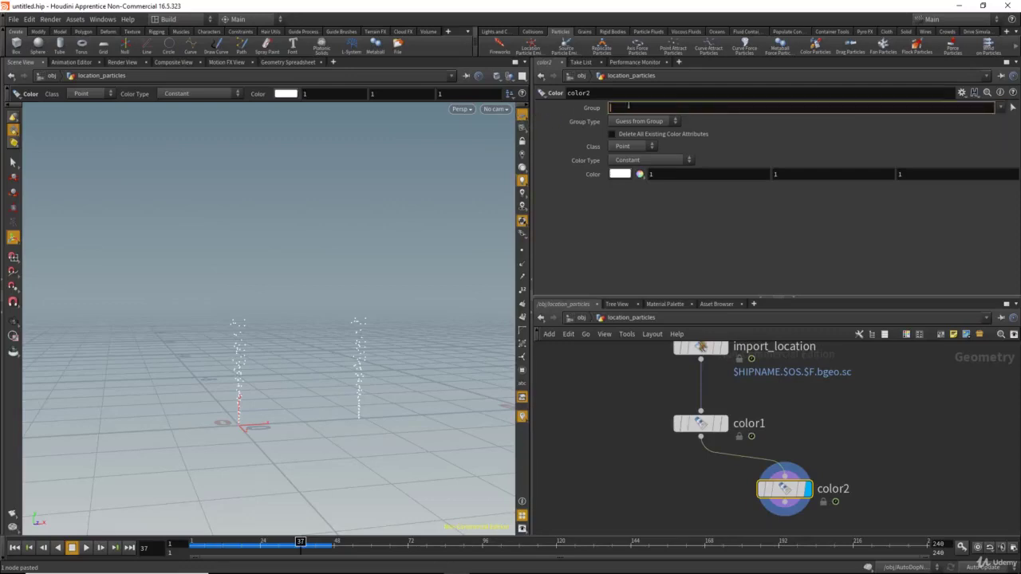
click(1000, 108)
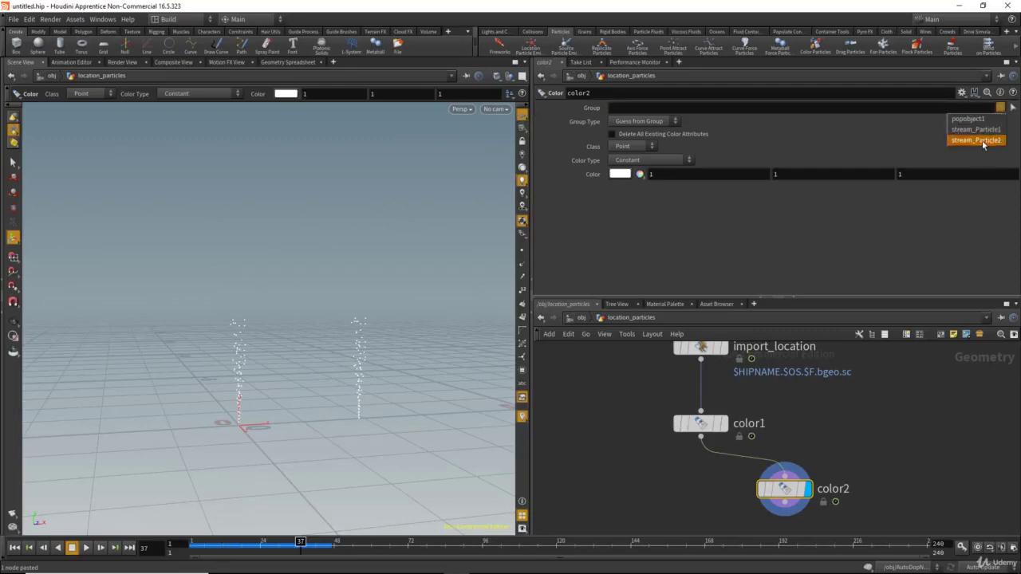
click(977, 140)
click(620, 173)
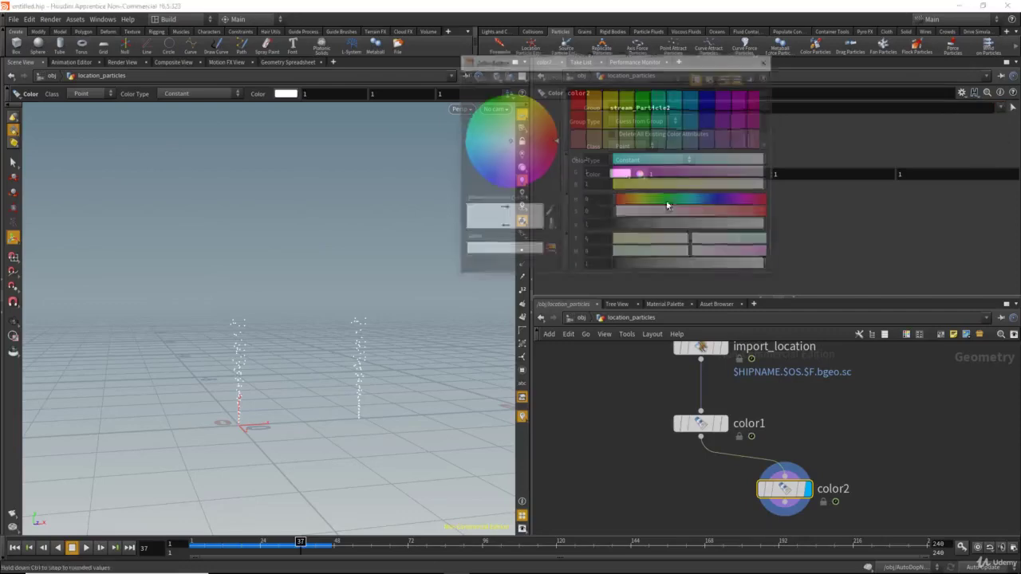
drag(691, 218, 803, 214)
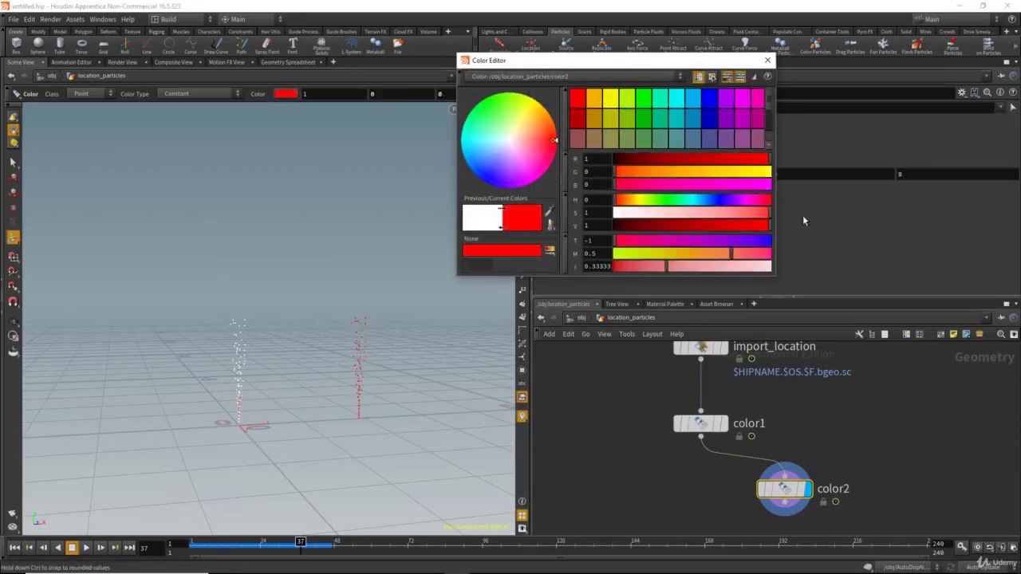
- Close the color editor and align the color2 node directly beneath color1 in the network
click(767, 60)
drag(780, 494, 696, 493)
alt+drag(281, 389, 395, 380)
- Go into AutoDopNetwork and inspect the Particle1 and Particle2 emitters, checking the stream name parameter of Particle2
click(582, 319)
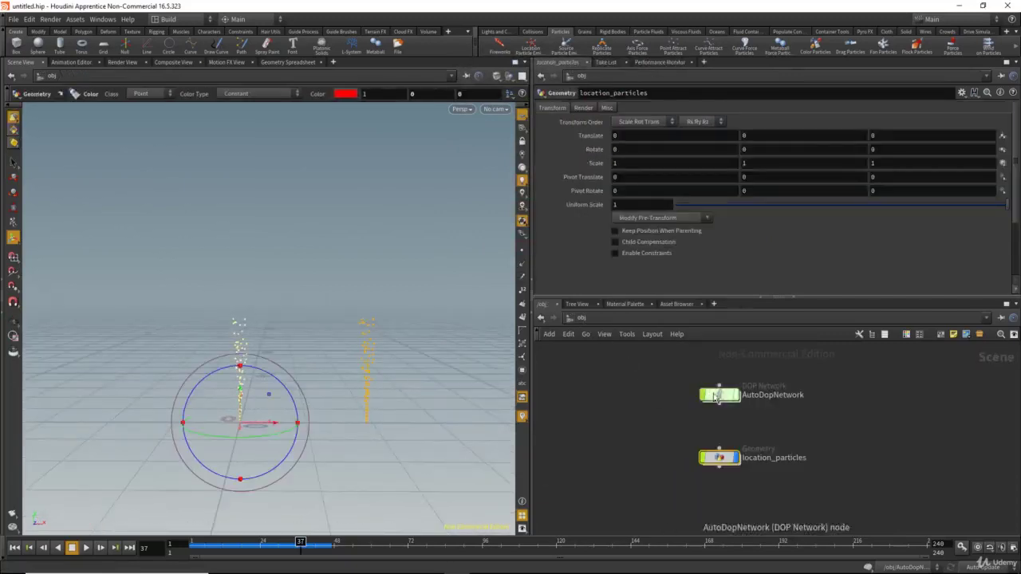
double_click(719, 394)
drag(596, 379, 779, 462)
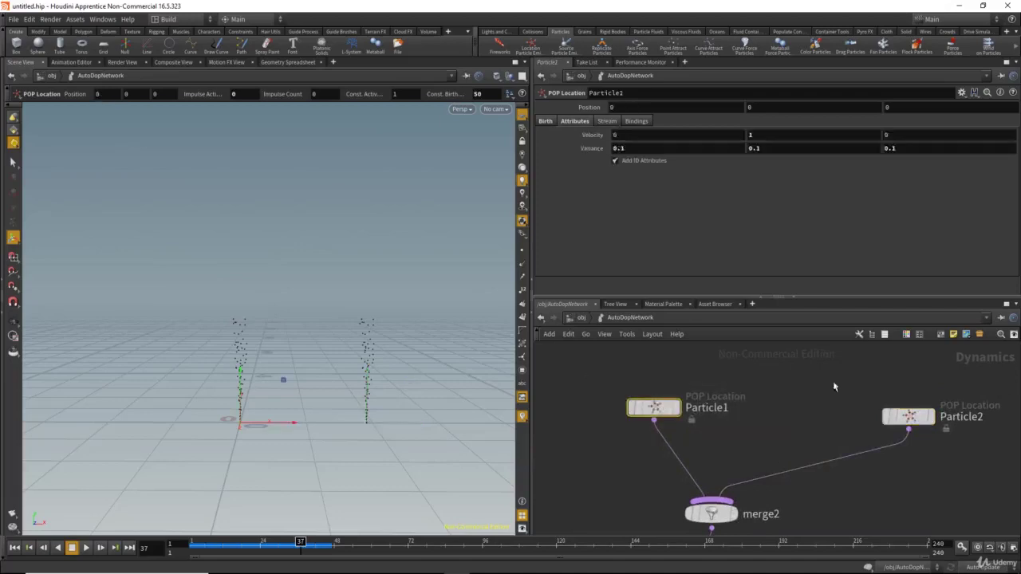
drag(836, 411, 943, 450)
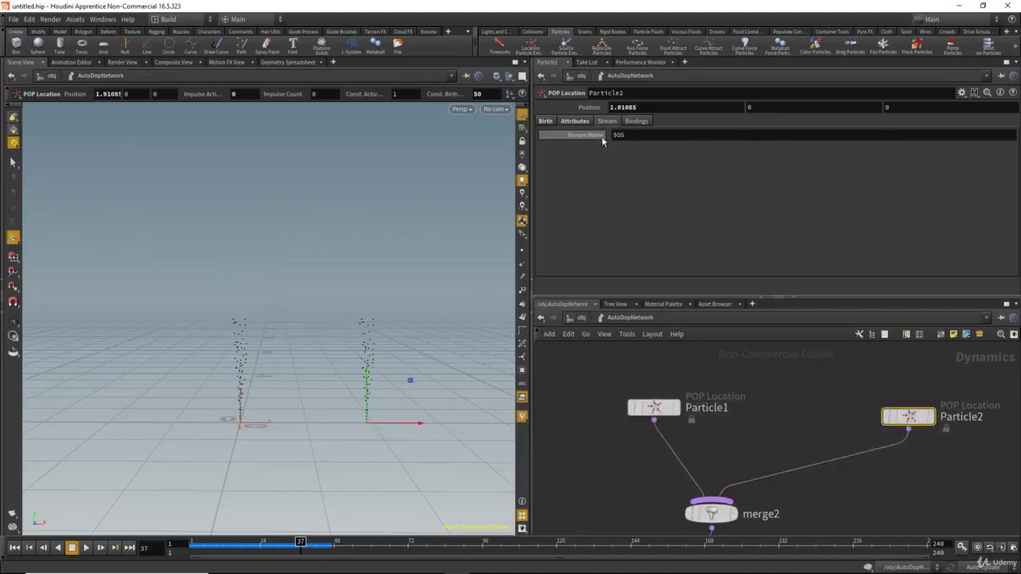
mouse_move(600, 139)
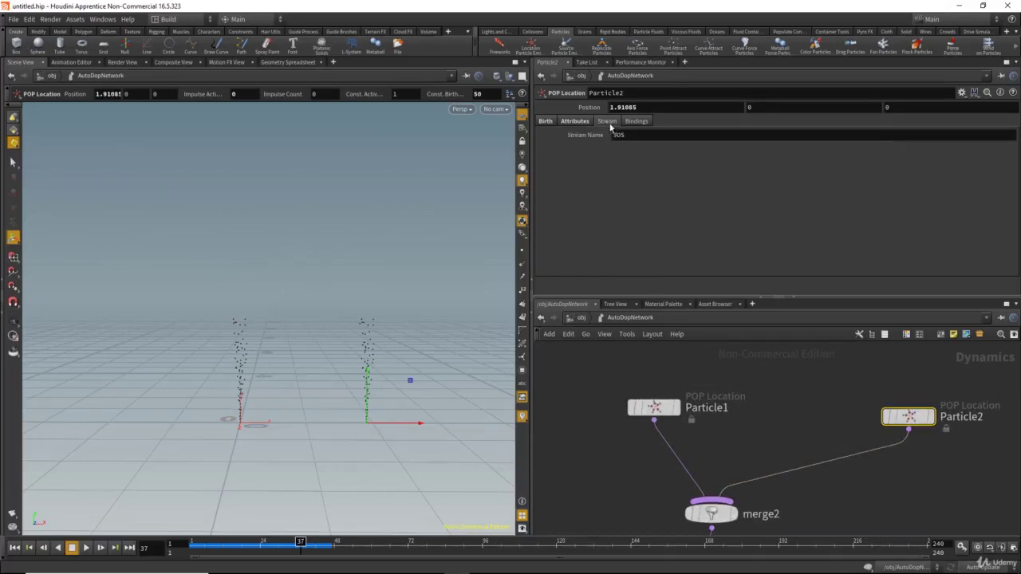
- Leave AutoDopNetwork and return to the color nodes inside the location_particles geometry network
middle_drag(746, 429, 838, 394)
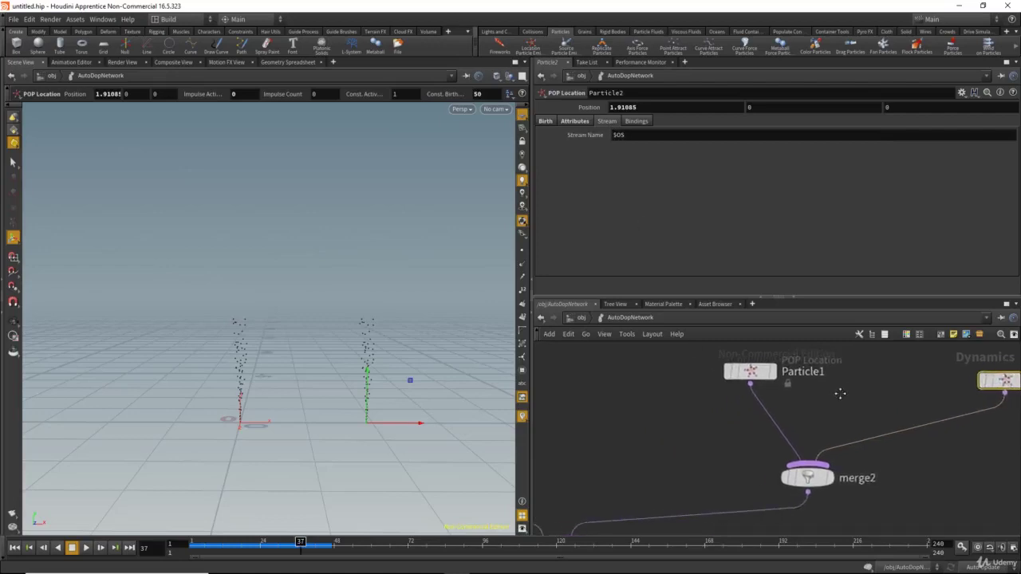
scroll(833, 394, down, 2)
key(u)
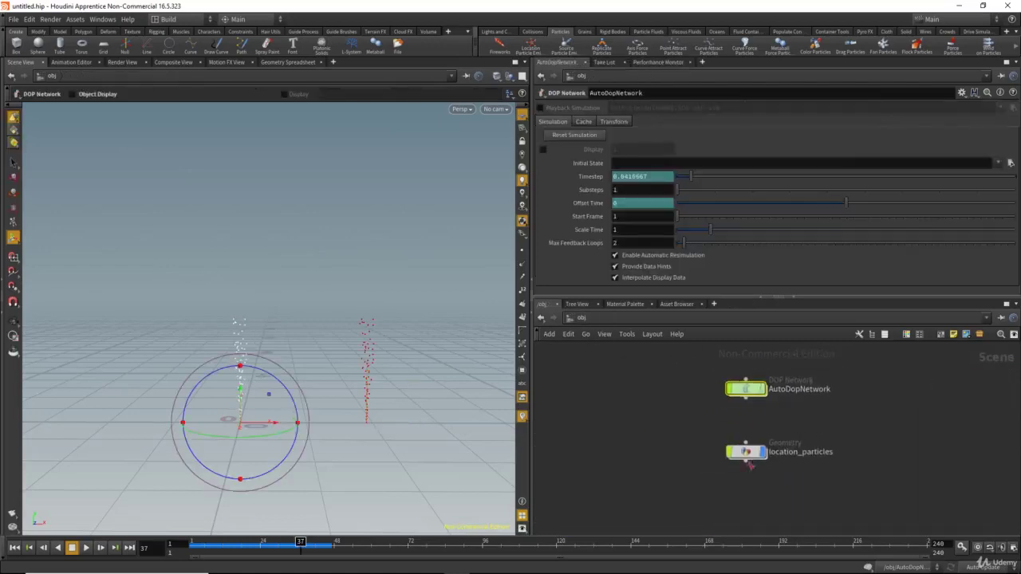
double_click(749, 453)
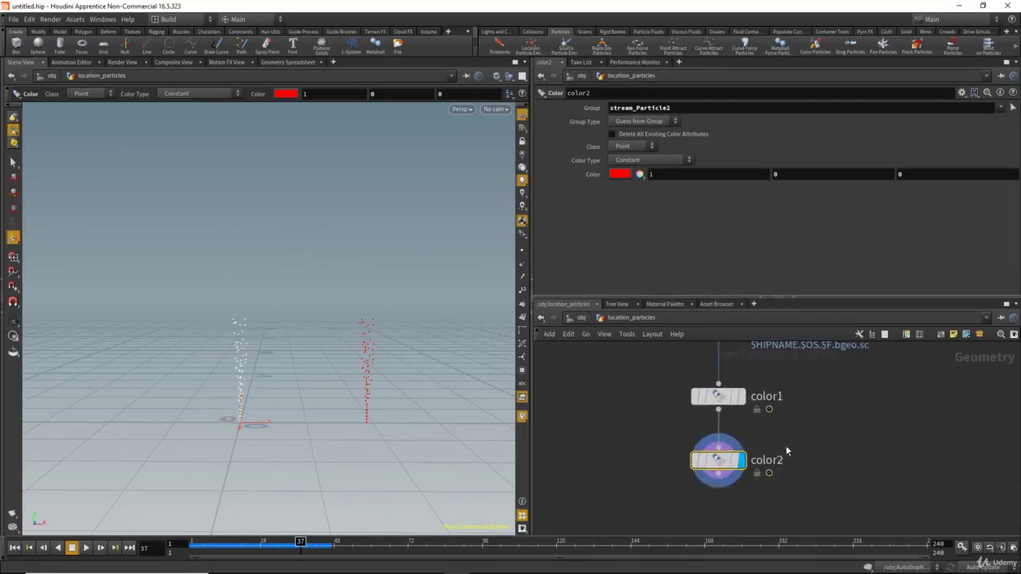